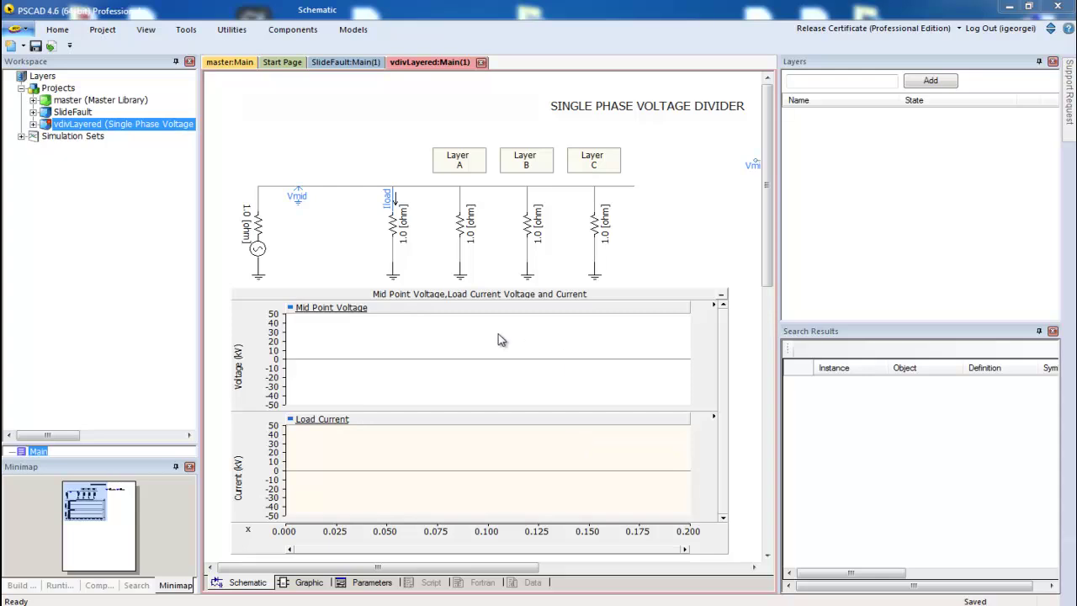
Step: Make vdivLayered the active project and look through the view pane options without changing them
{"action": "left_click", "coordinate": [141, 127]}
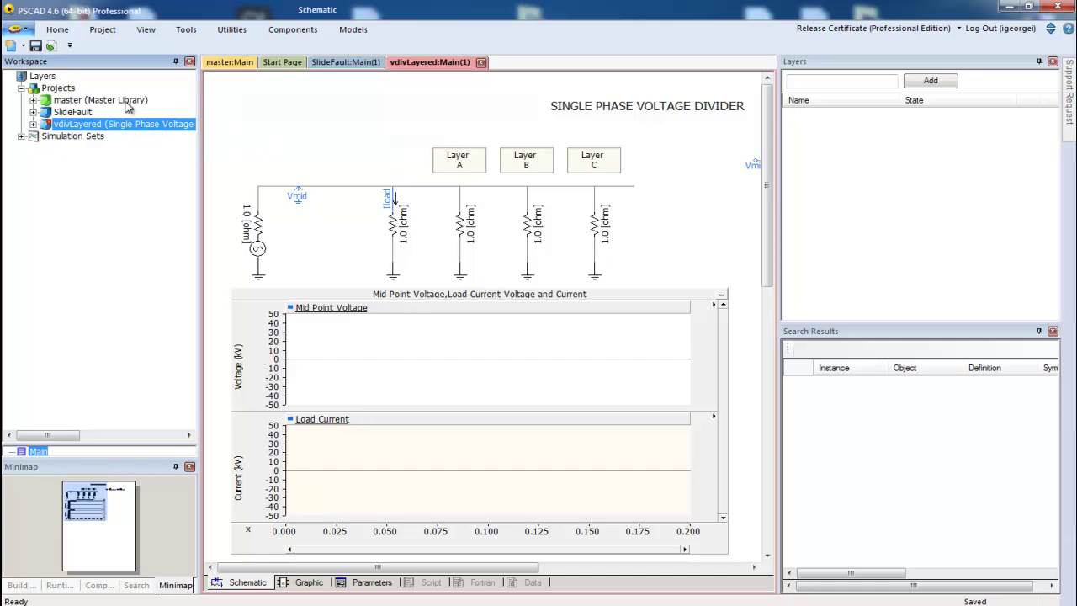
{"action": "left_click", "coordinate": [147, 31]}
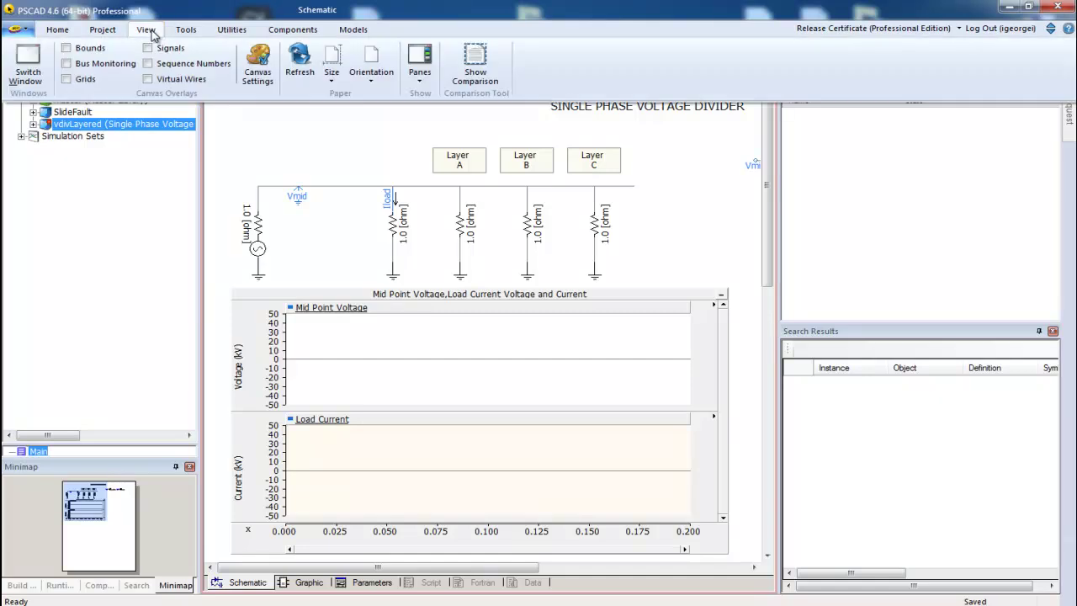
{"action": "left_click", "coordinate": [421, 84]}
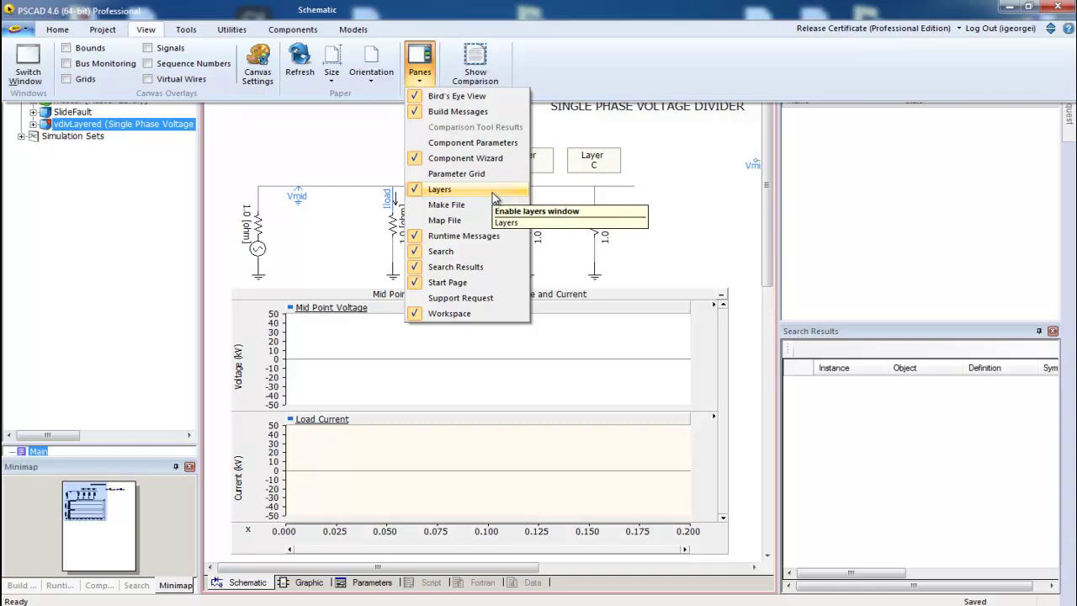
{"action": "left_click", "coordinate": [355, 154]}
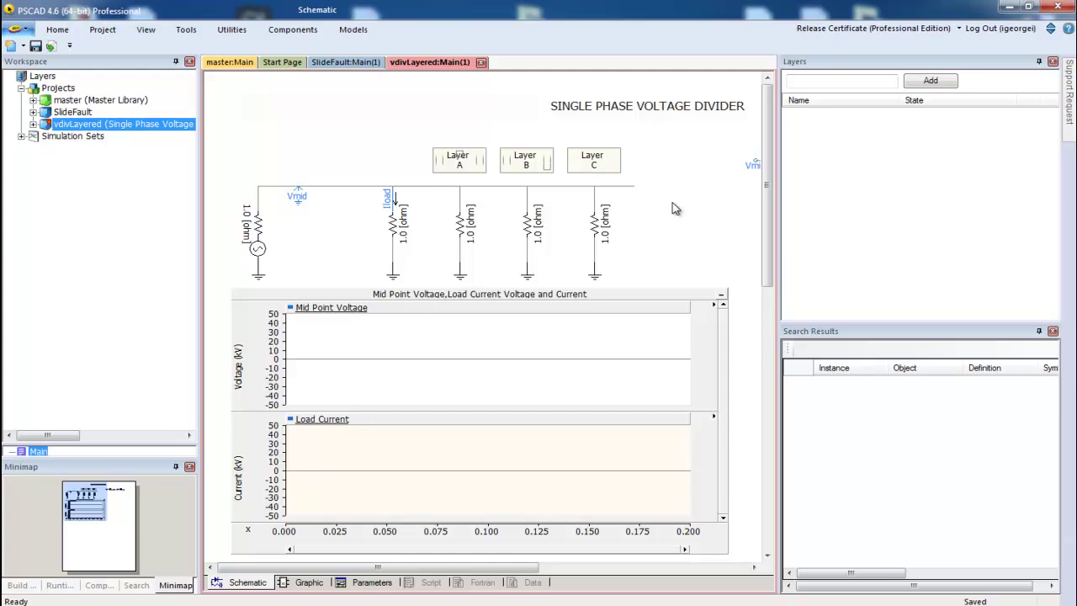
Step: Add three enabled layers named A, B and C in the Layers pane
{"action": "left_click", "coordinate": [813, 82]}
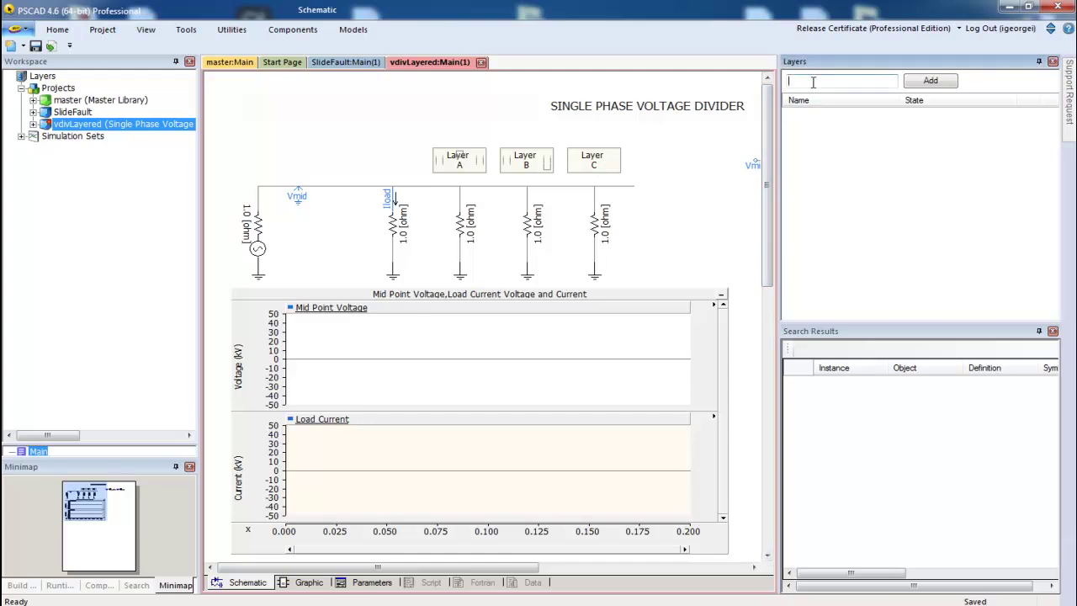
{"action": "type", "text": "A"}
{"action": "left_click", "coordinate": [929, 82]}
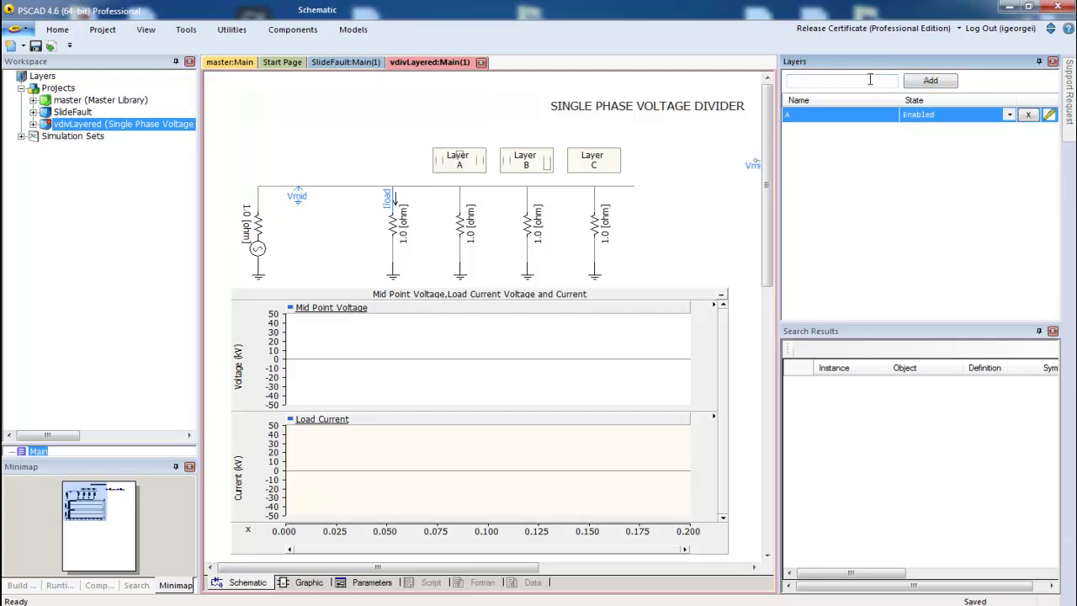
{"action": "left_click", "coordinate": [855, 82]}
{"action": "type", "text": "B"}
{"action": "left_click", "coordinate": [917, 84]}
{"action": "left_click", "coordinate": [881, 81]}
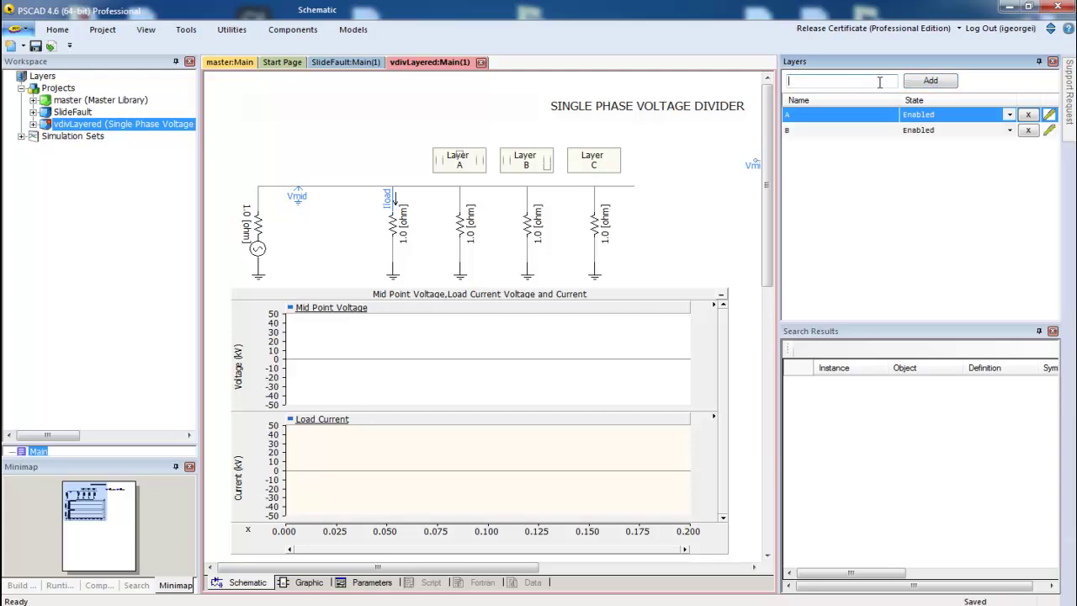
{"action": "left_click", "coordinate": [923, 83]}
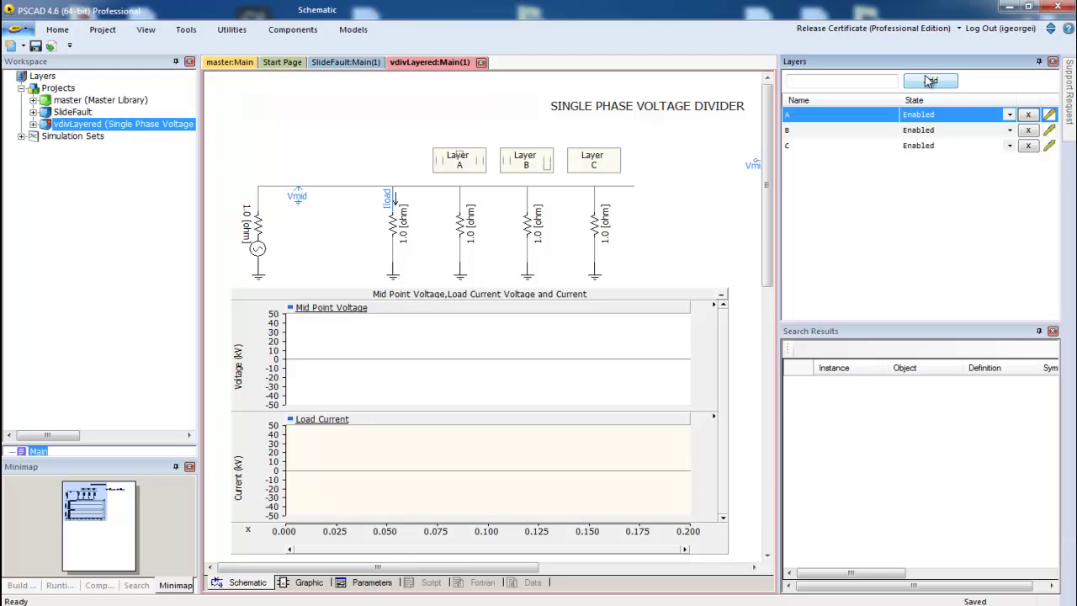
Step: Assign the Layer A box and its resistor to layer A
{"action": "left_click", "coordinate": [467, 165]}
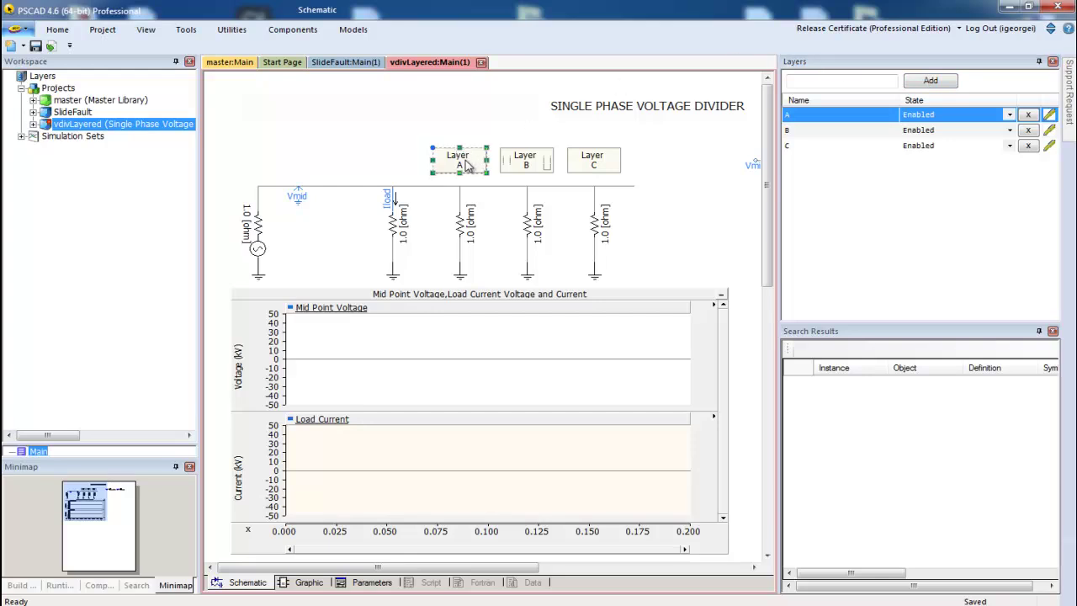
{"action": "left_click", "coordinate": [517, 169]}
{"action": "left_click", "coordinate": [370, 145]}
{"action": "left_click_drag", "start_coordinate": [428, 130], "coordinate": [489, 291]}
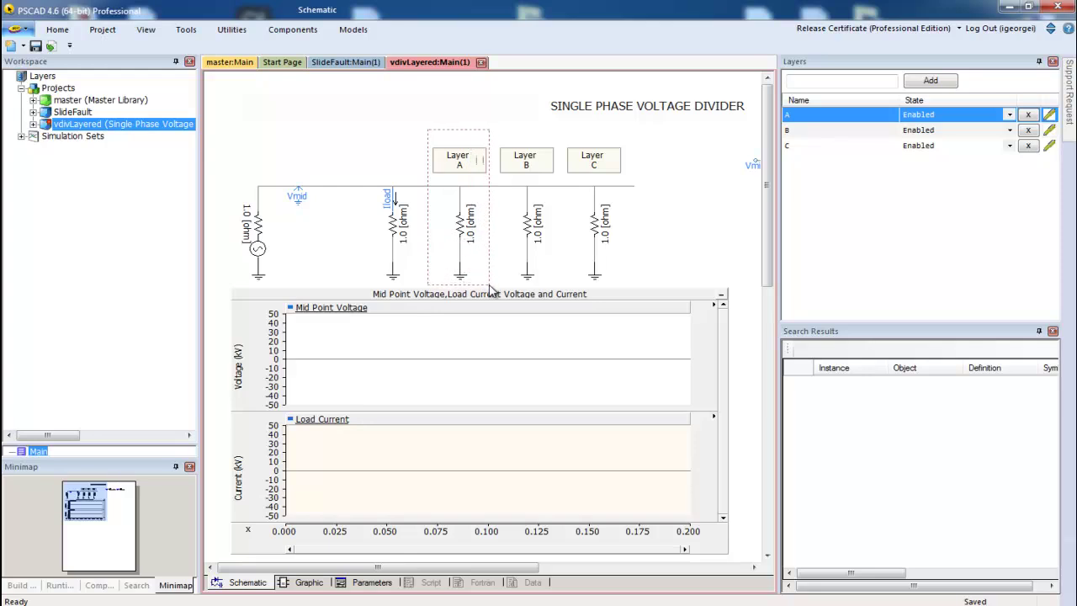
{"action": "right_click", "coordinate": [451, 168]}
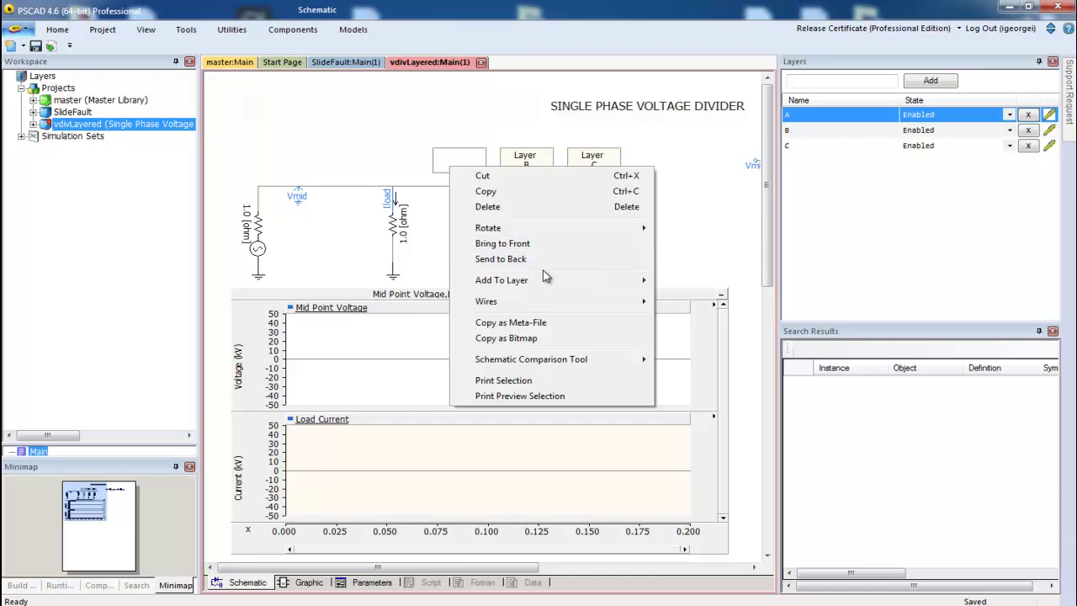
{"action": "mouse_move", "coordinate": [556, 284]}
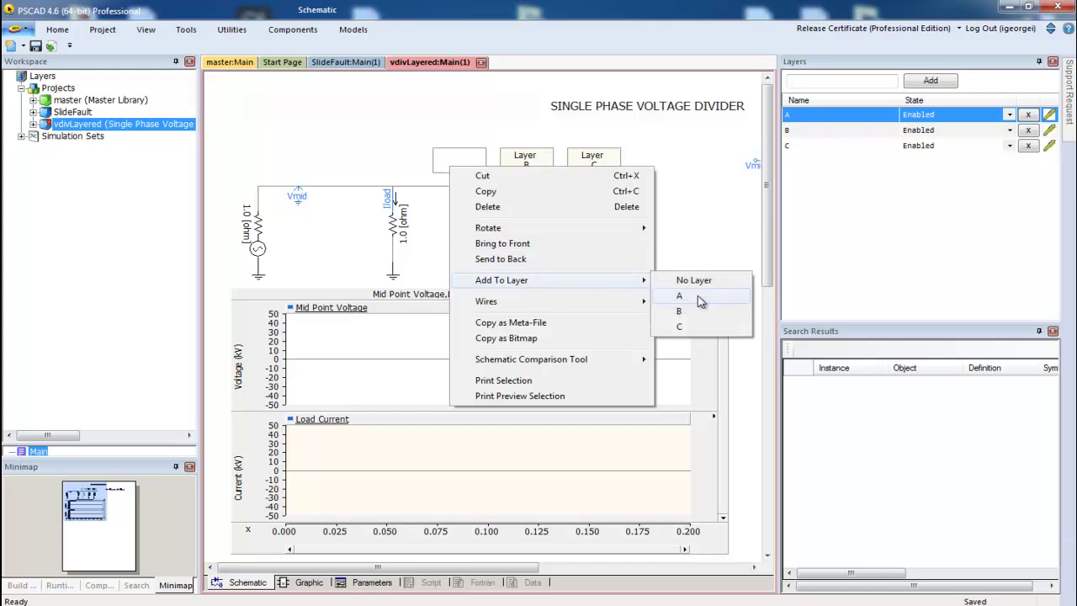
{"action": "left_click", "coordinate": [700, 298]}
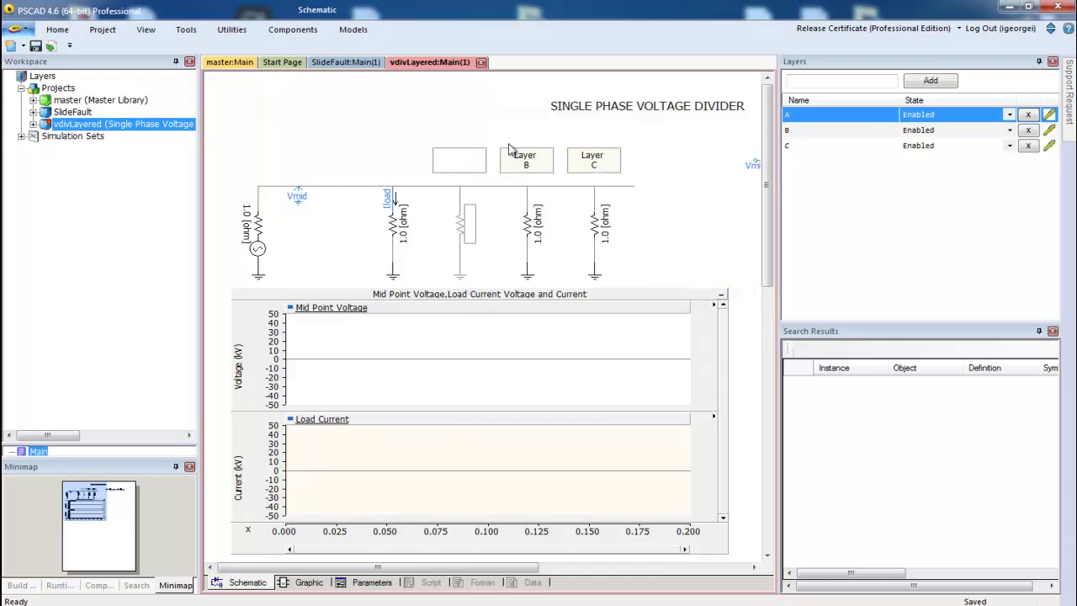
Step: Assign the Layer B box and its resistor to layer B
{"action": "left_click_drag", "start_coordinate": [495, 135], "coordinate": [572, 286]}
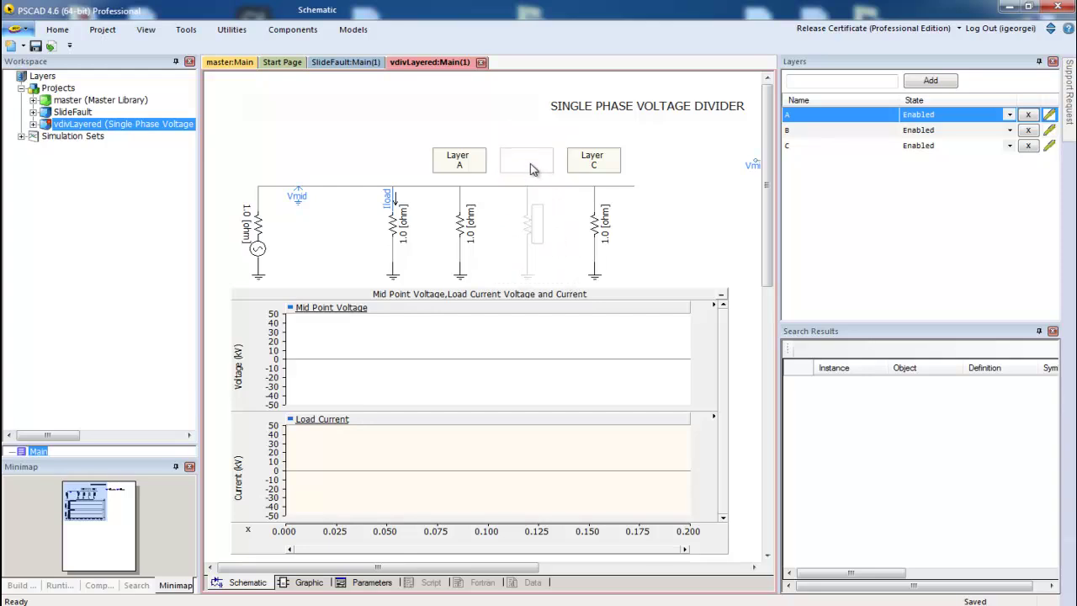
{"action": "right_click", "coordinate": [531, 169]}
{"action": "mouse_move", "coordinate": [630, 283]}
{"action": "left_click", "coordinate": [766, 308]}
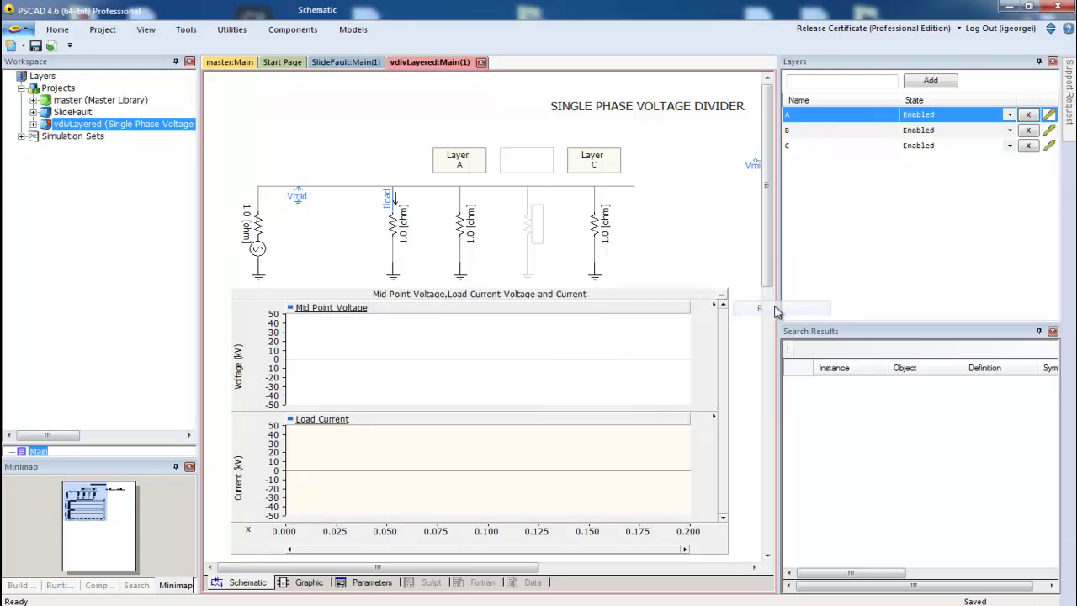
Step: Assign the Layer C box and its resistor to layer C
{"action": "left_click", "coordinate": [590, 140]}
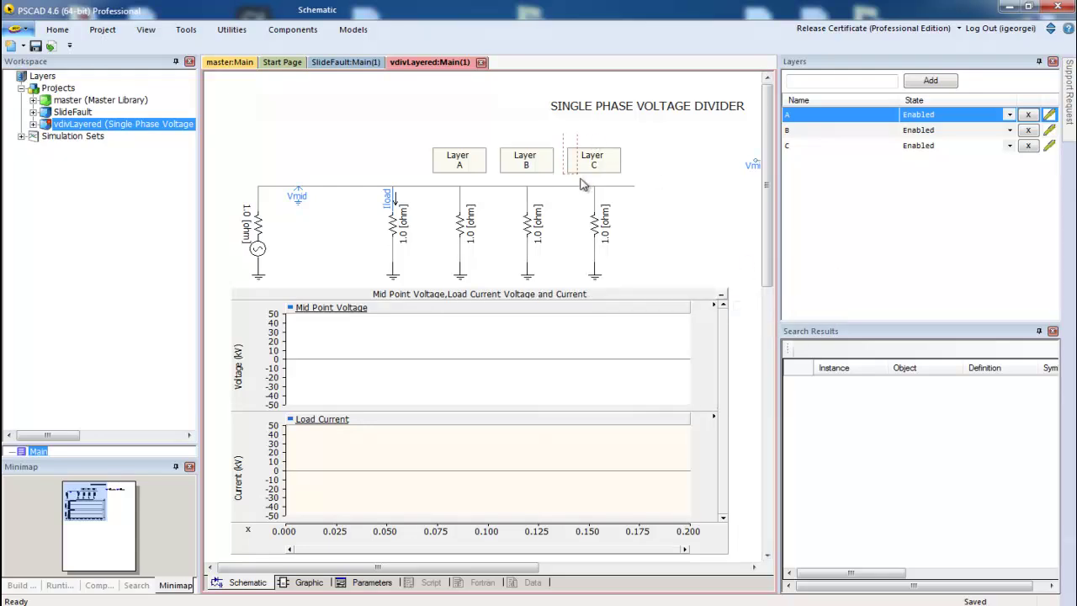
{"action": "left_click_drag", "start_coordinate": [637, 252], "coordinate": [631, 228]}
{"action": "right_click", "coordinate": [608, 167]}
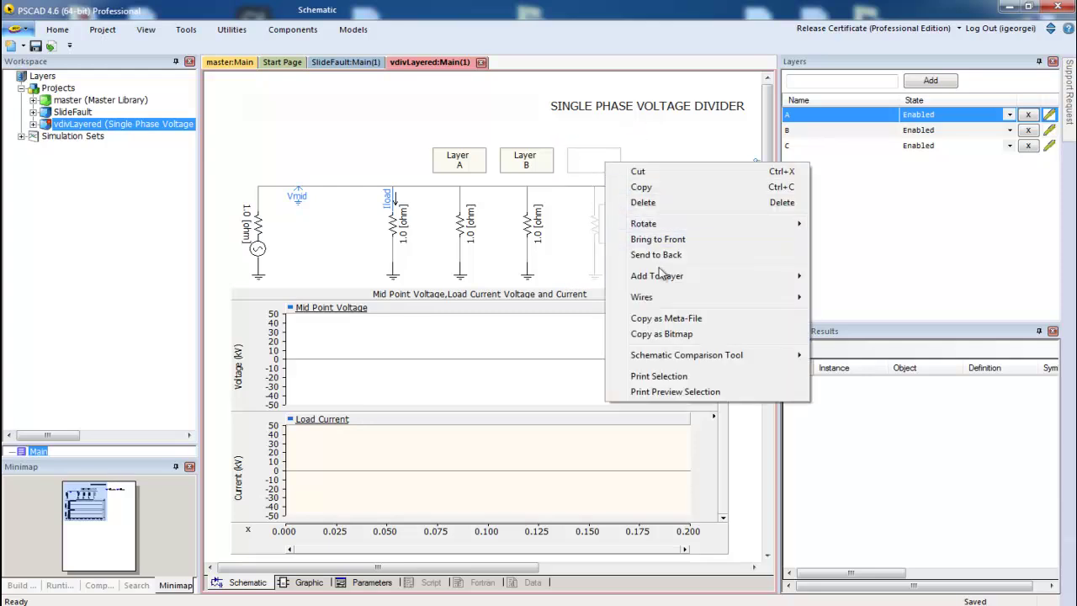
{"action": "mouse_move", "coordinate": [663, 277]}
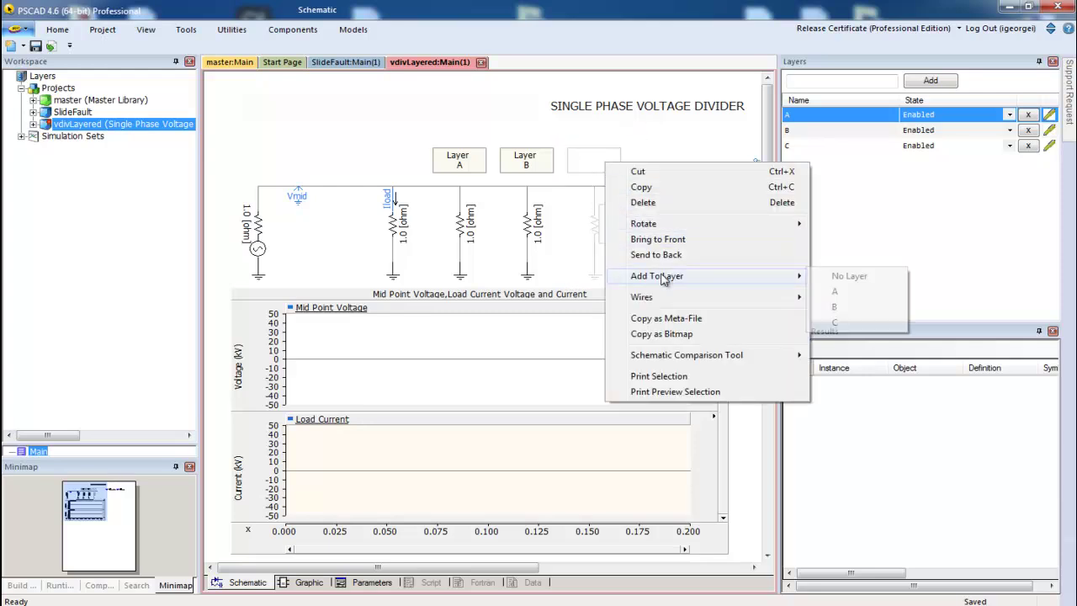
{"action": "left_click", "coordinate": [865, 328]}
{"action": "left_click", "coordinate": [864, 328]}
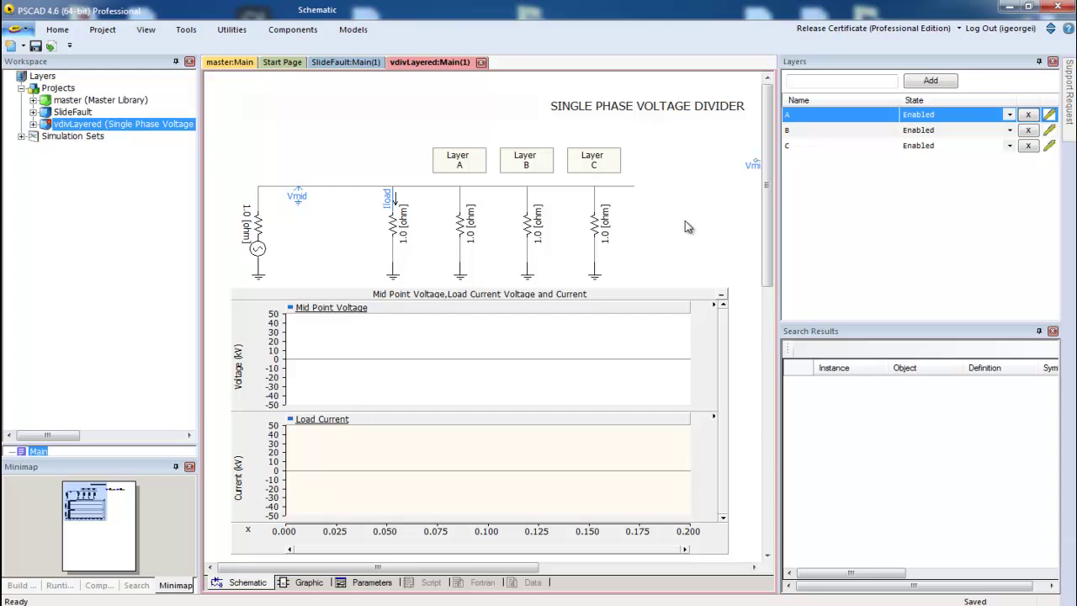
Step: Build and run vdivLayered to plot the Mid Point Voltage and Load Current waveforms
{"action": "left_click", "coordinate": [68, 34]}
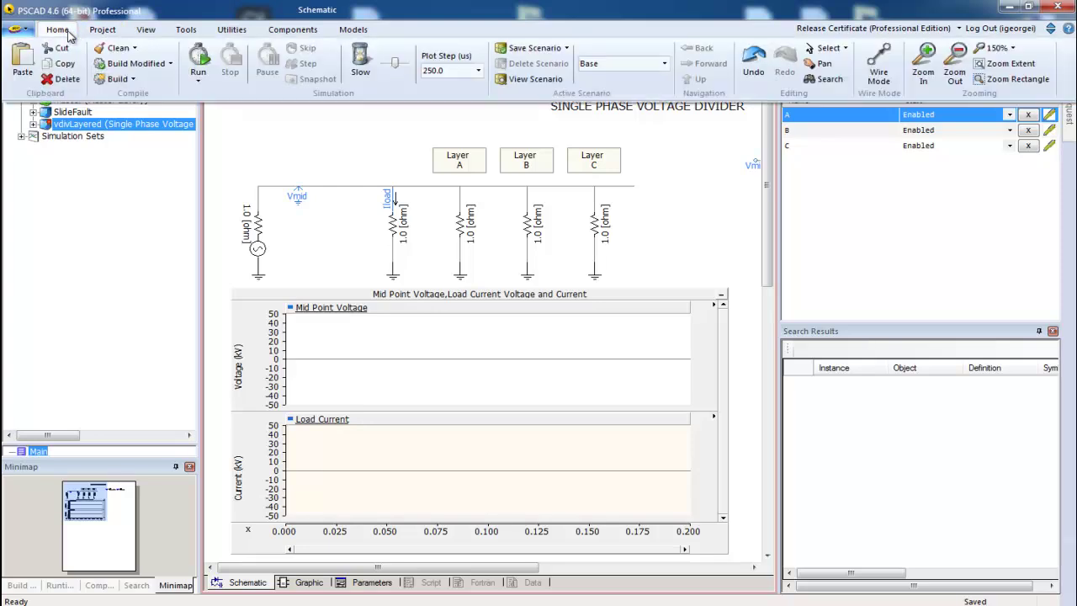
{"action": "left_click", "coordinate": [202, 61]}
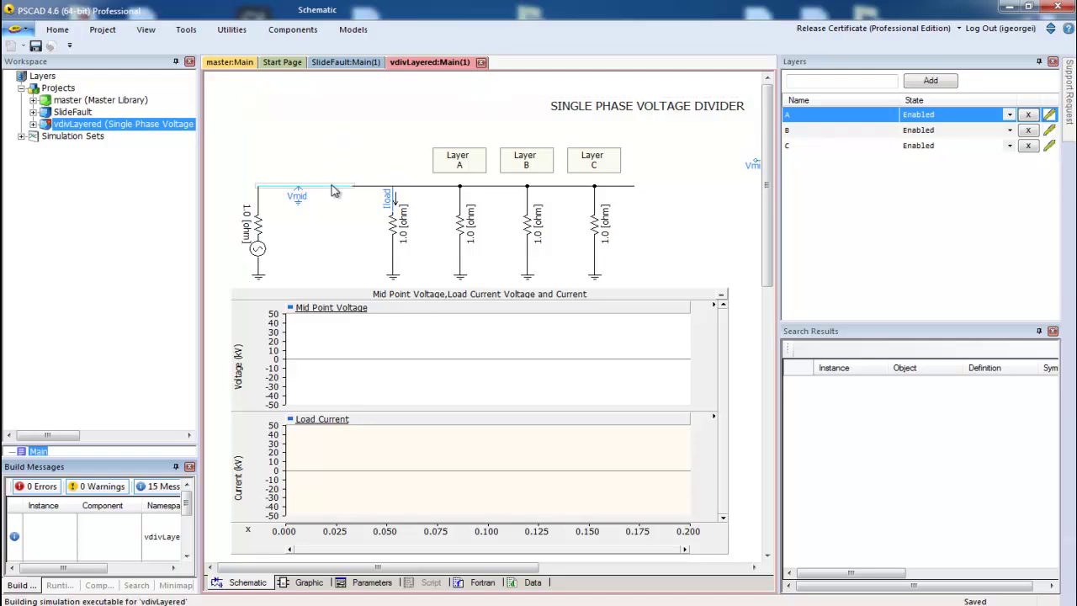
{"action": "mouse_move", "coordinate": [331, 190]}
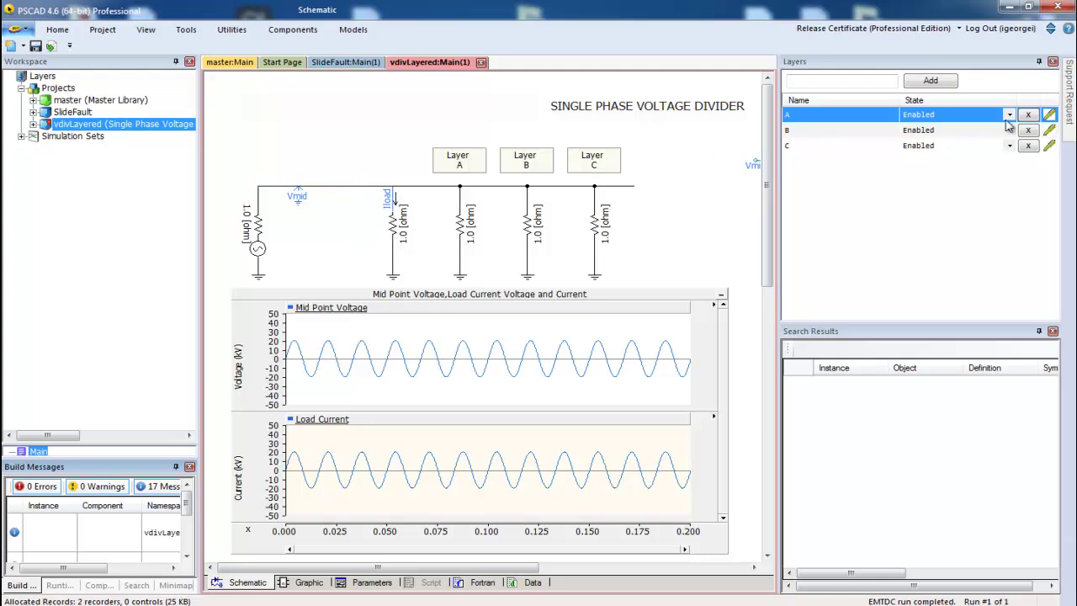
Step: Set layer A to Disabled and re-run the simulation
{"action": "left_click", "coordinate": [1010, 116]}
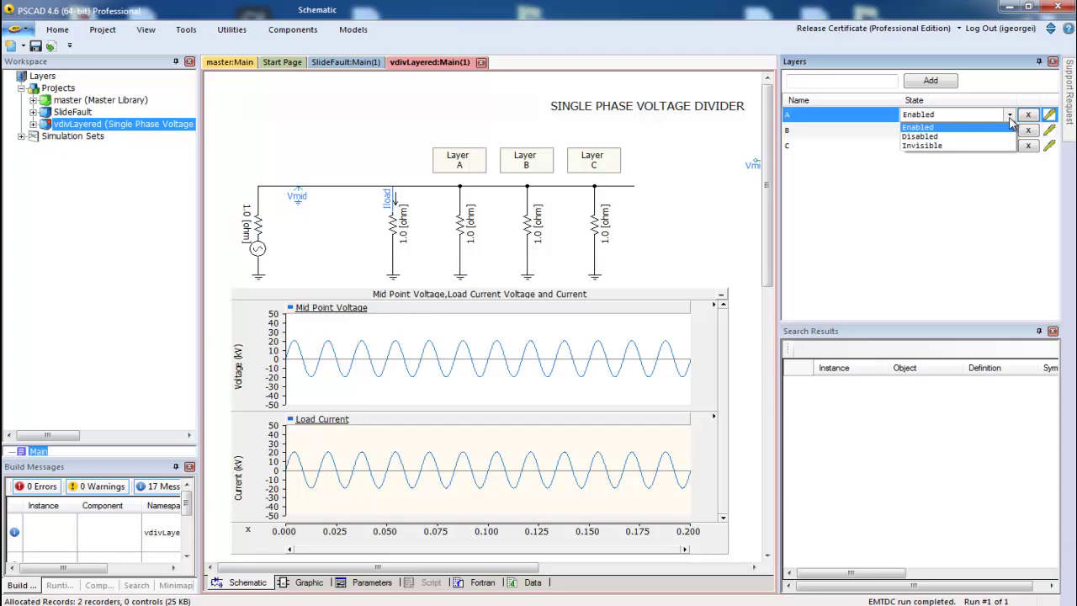
{"action": "left_click", "coordinate": [968, 137]}
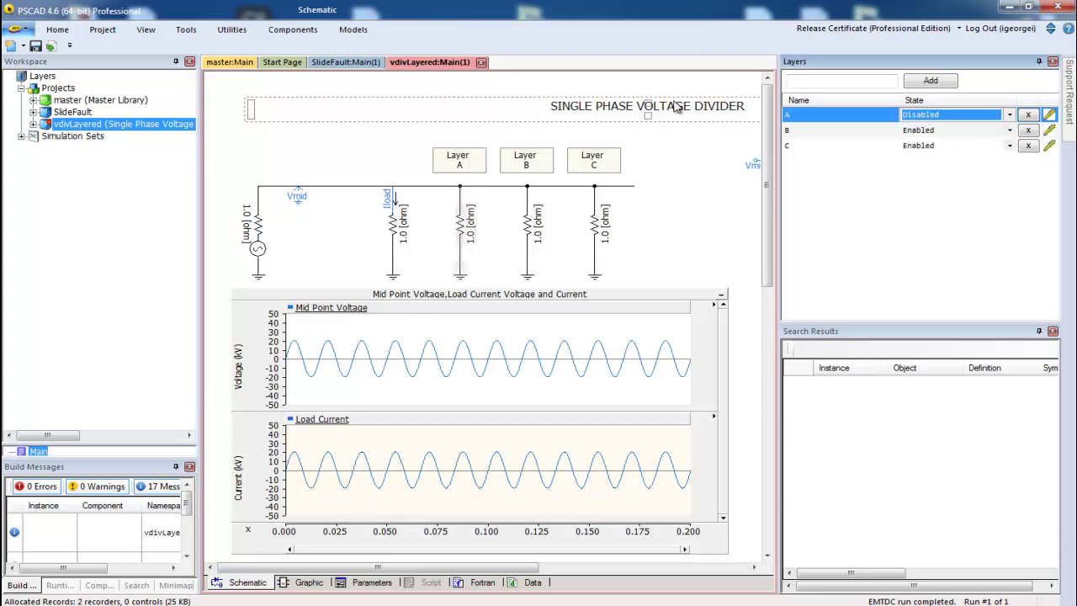
{"action": "left_click", "coordinate": [66, 32]}
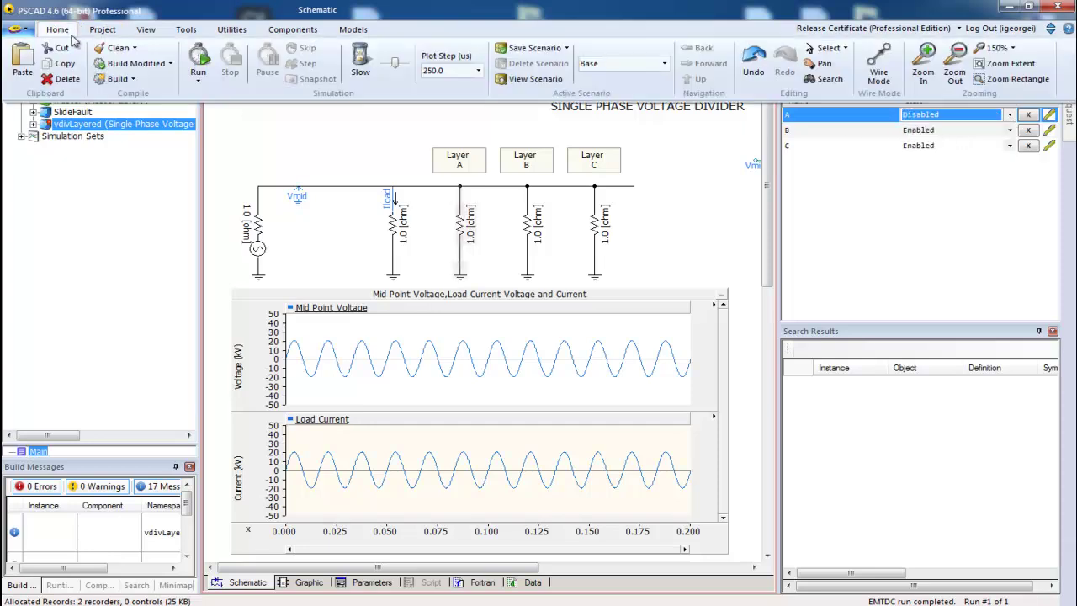
{"action": "left_click", "coordinate": [199, 61]}
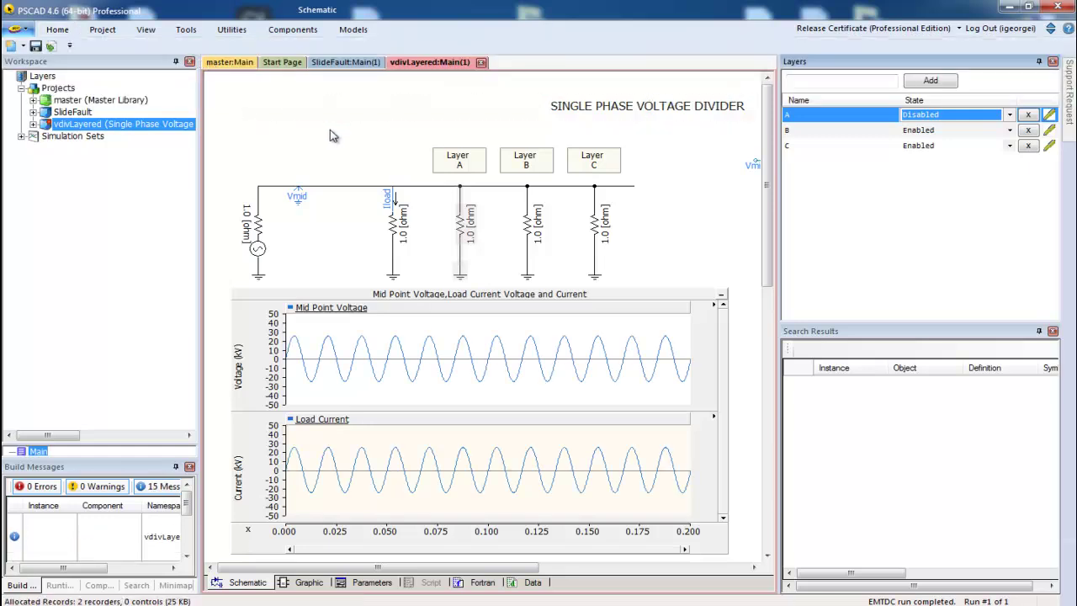
Step: Set layer B to Disabled and re-run the simulation
{"action": "left_click", "coordinate": [1010, 130]}
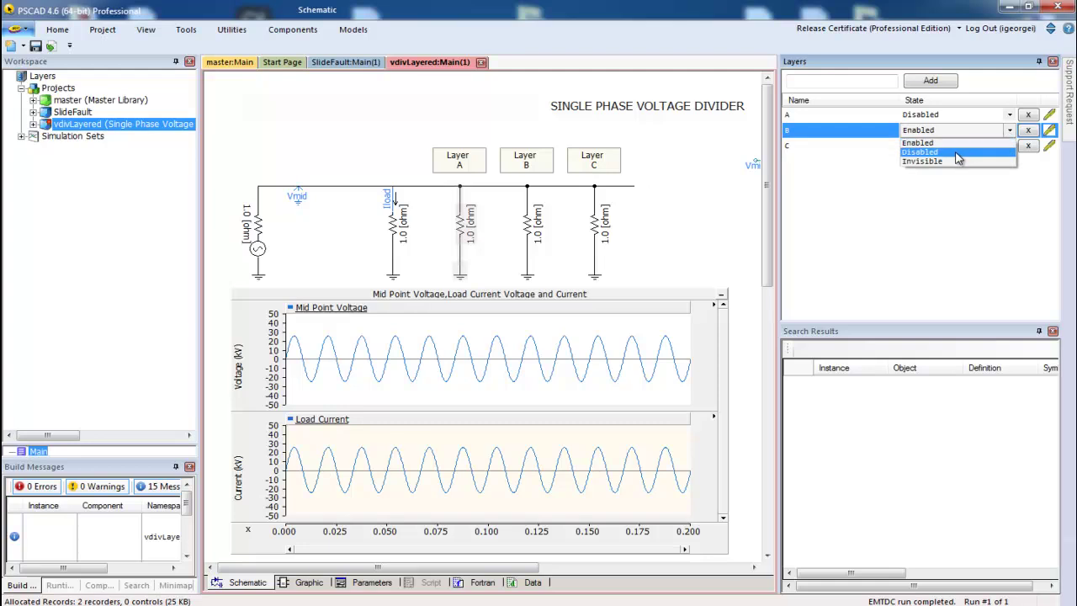
{"action": "left_click", "coordinate": [956, 151]}
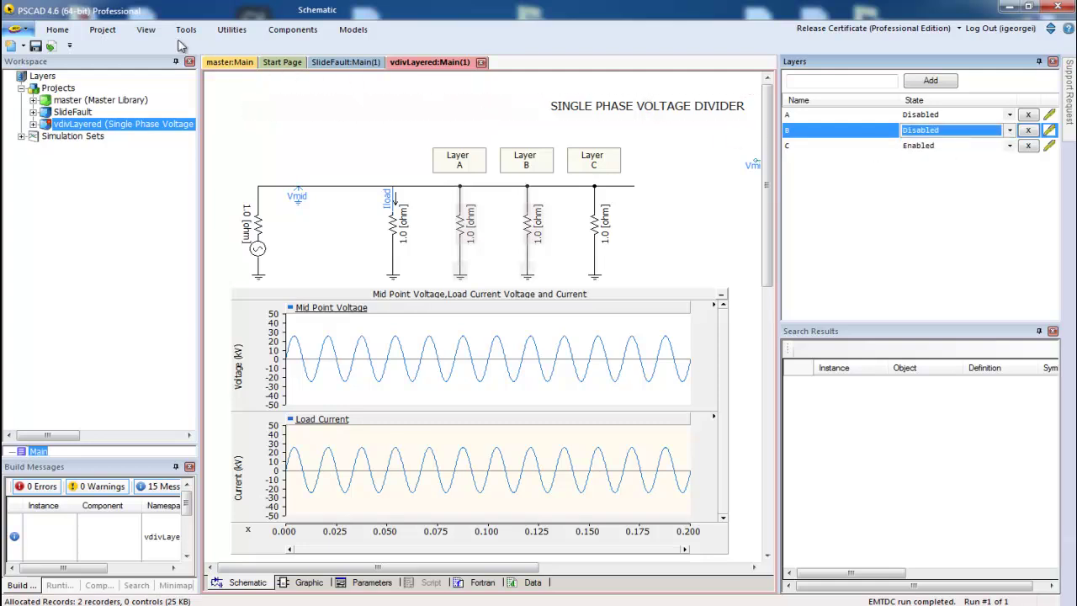
{"action": "left_click", "coordinate": [57, 30]}
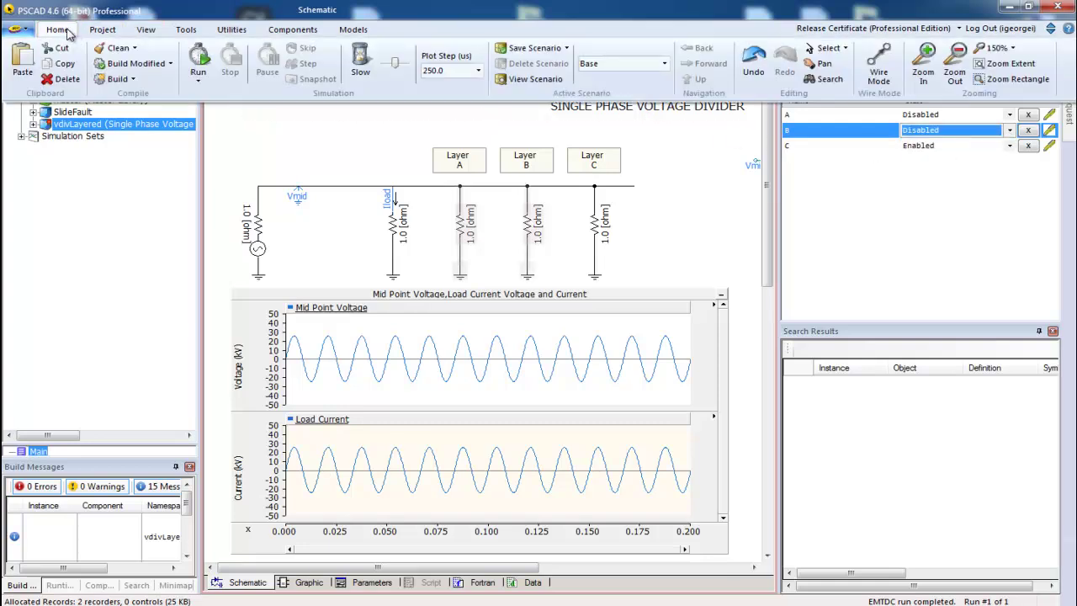
{"action": "left_click", "coordinate": [197, 59]}
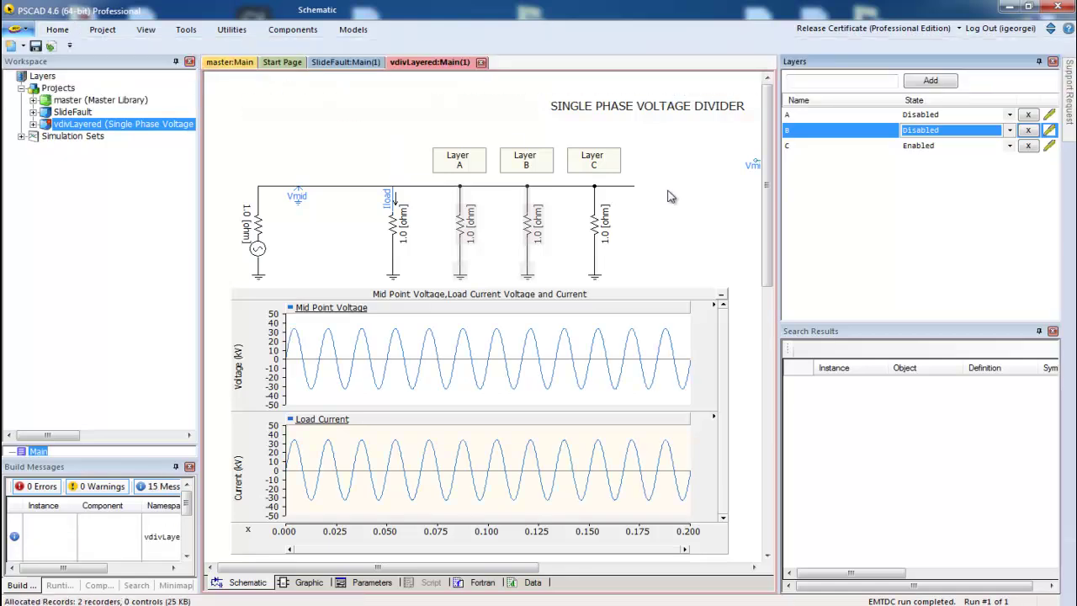
Step: Set layer C to Disabled and re-run with all three layers disabled
{"action": "left_click", "coordinate": [1009, 148]}
{"action": "left_click", "coordinate": [1009, 148]}
{"action": "left_click", "coordinate": [970, 166]}
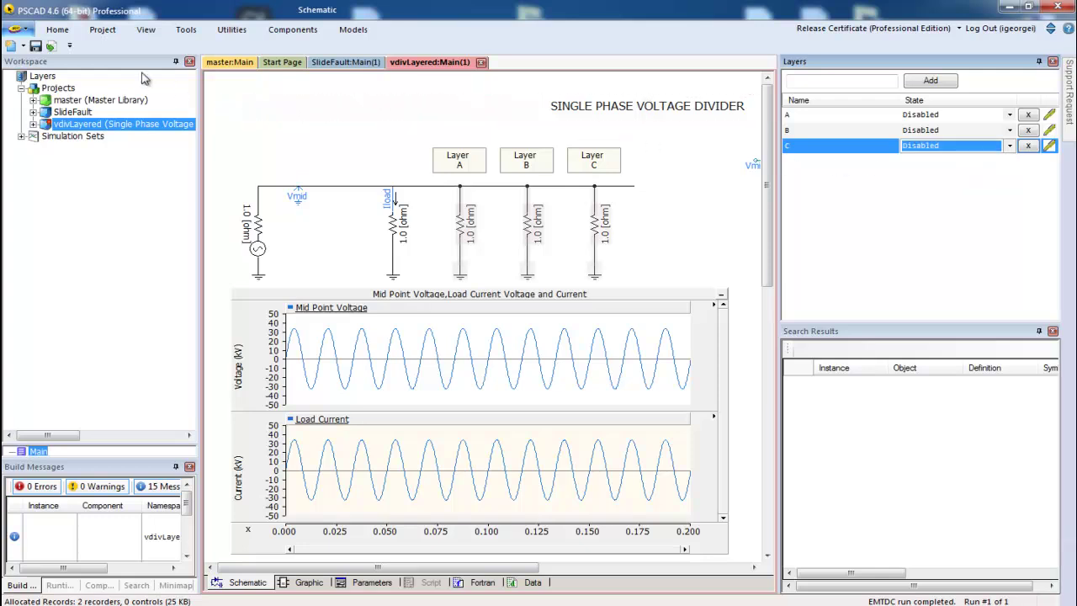
{"action": "left_click", "coordinate": [62, 29]}
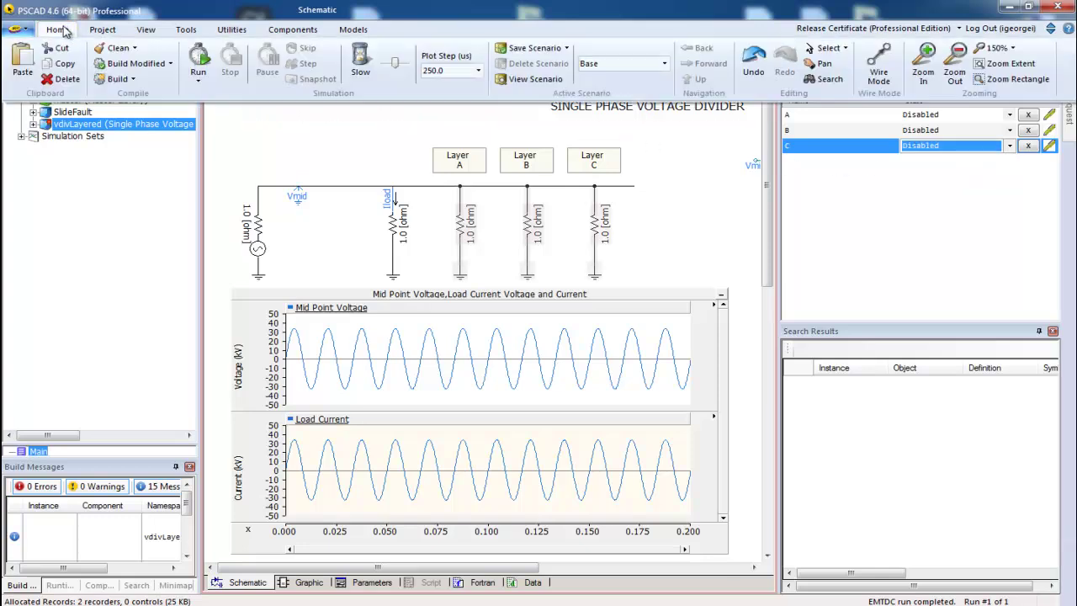
{"action": "left_click", "coordinate": [197, 58]}
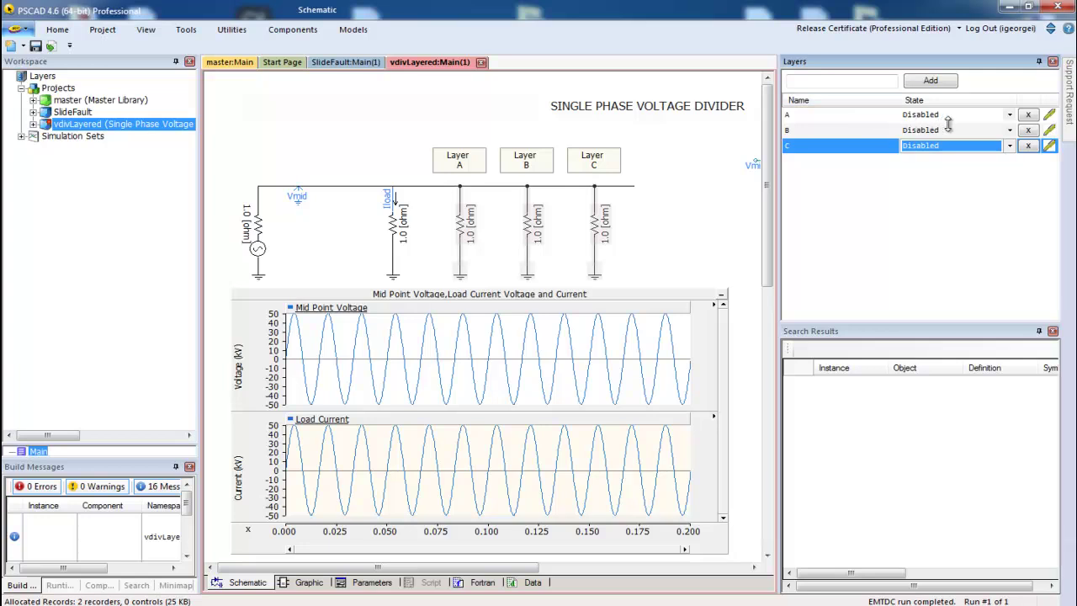
Step: Change the State of layers A, B and C to Invisible, hiding their resistor branches
{"action": "left_click", "coordinate": [1011, 115]}
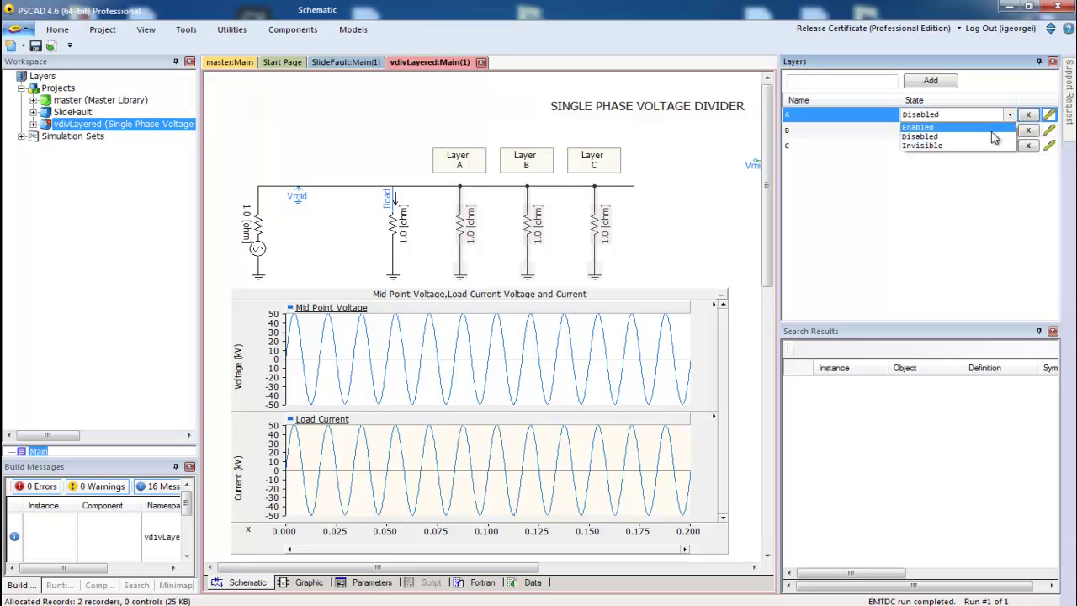
{"action": "left_click", "coordinate": [990, 145]}
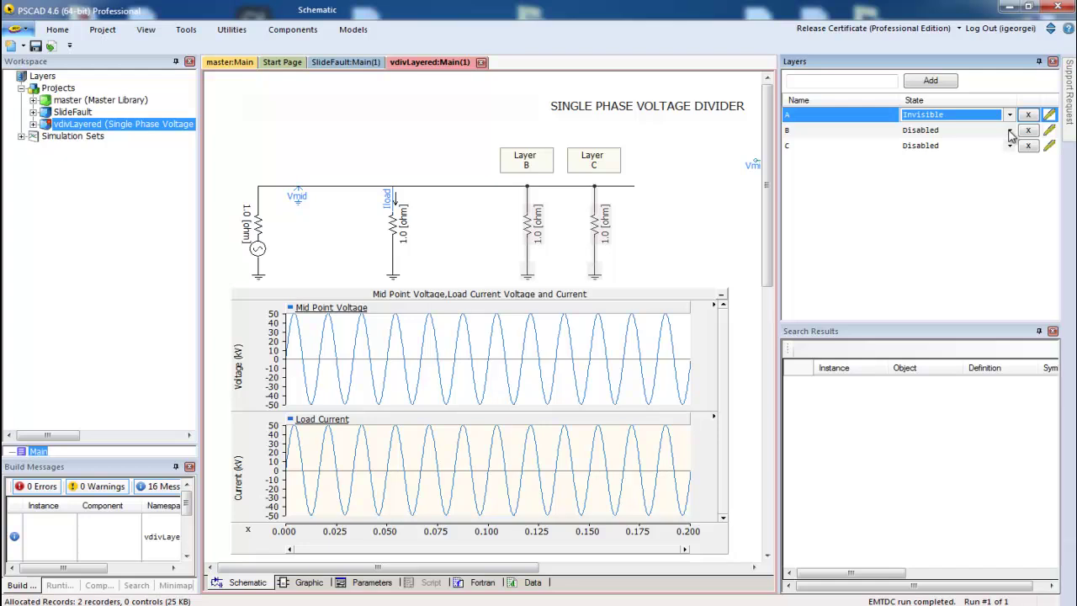
{"action": "left_click", "coordinate": [1011, 133]}
{"action": "left_click", "coordinate": [966, 161]}
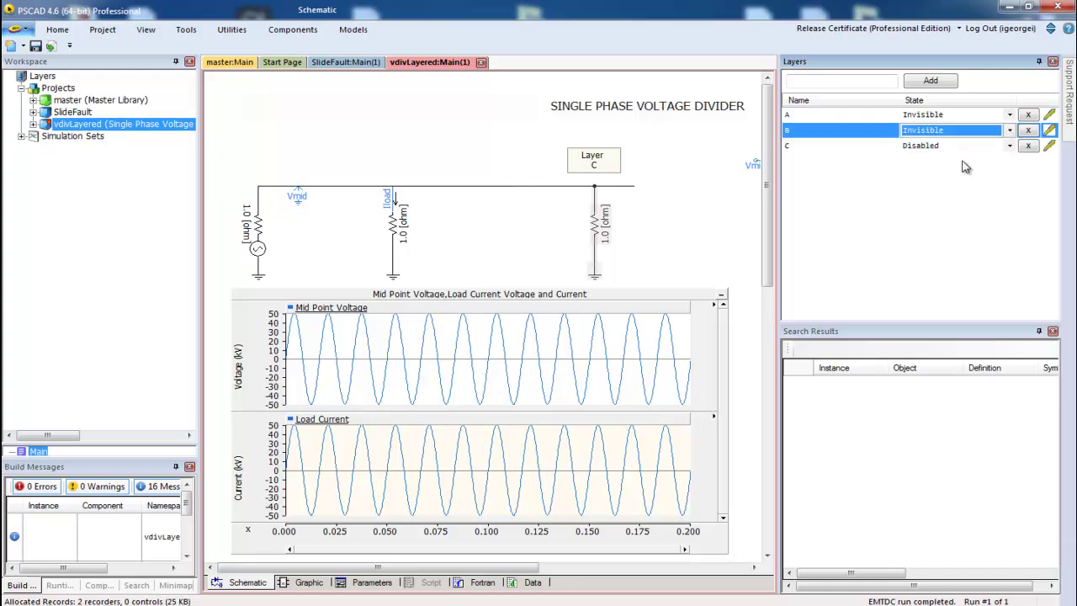
{"action": "left_click", "coordinate": [1010, 148]}
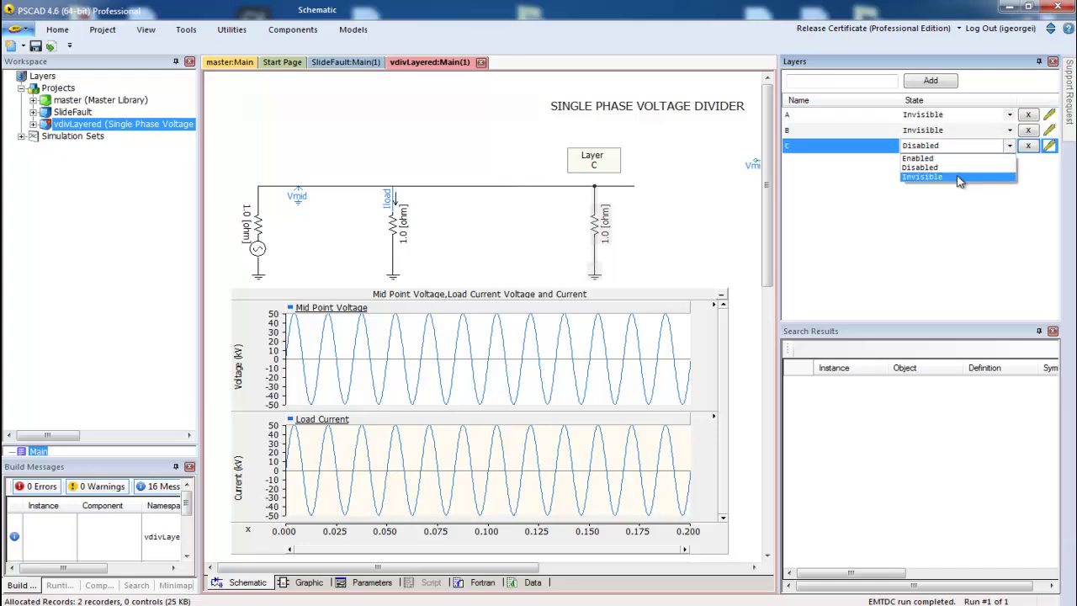
{"action": "left_click", "coordinate": [959, 177]}
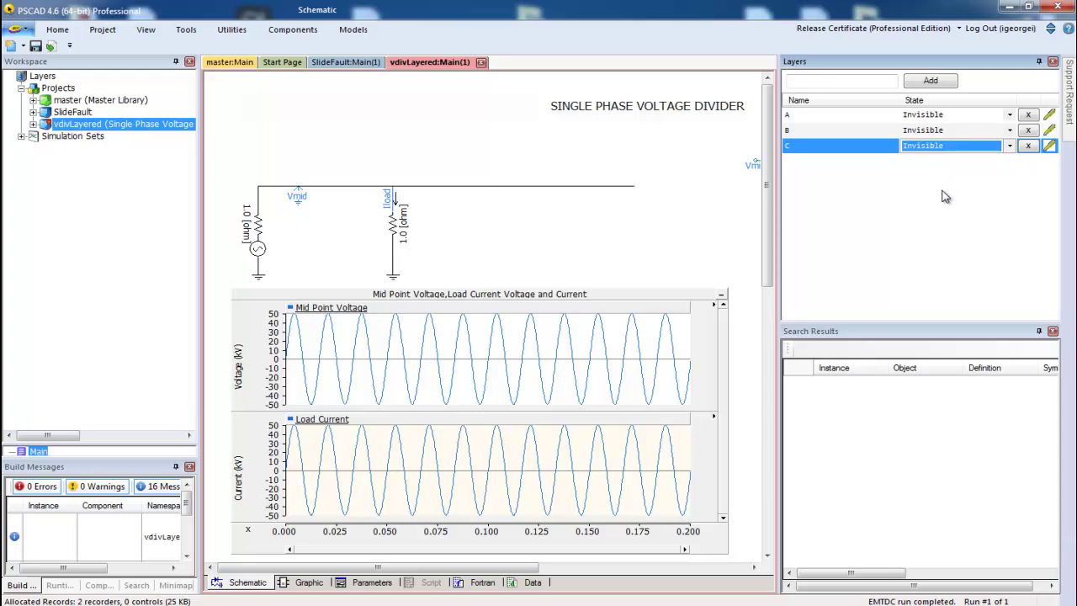
Step: Merge layers A, B and C into one layer named 'test'
{"action": "left_click", "coordinate": [833, 131], "text": "shift"}
{"action": "left_click", "coordinate": [828, 117], "text": "shift"}
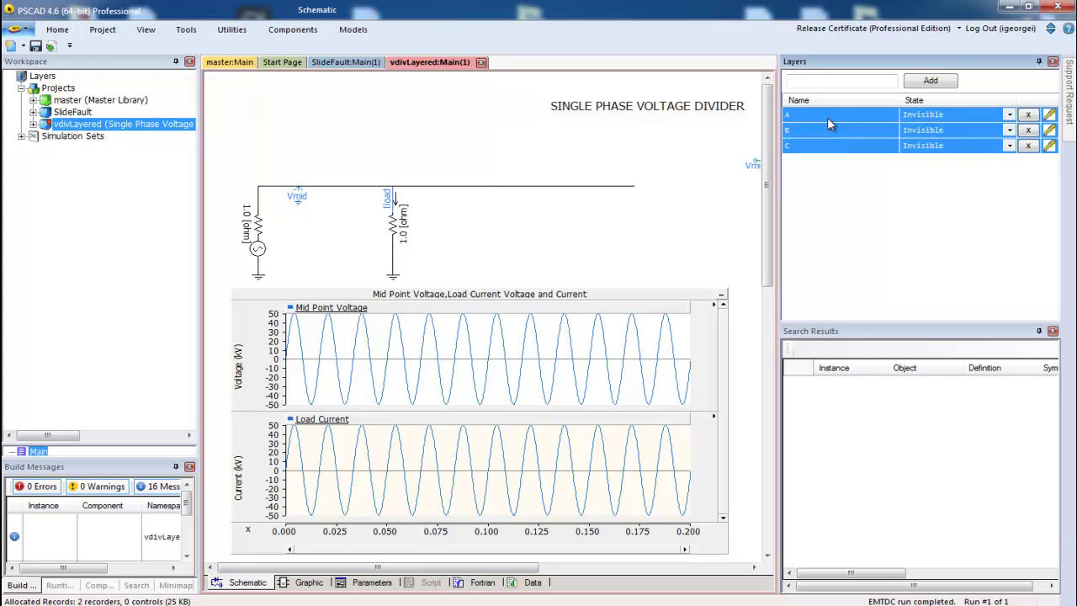
{"action": "right_click", "coordinate": [845, 120]}
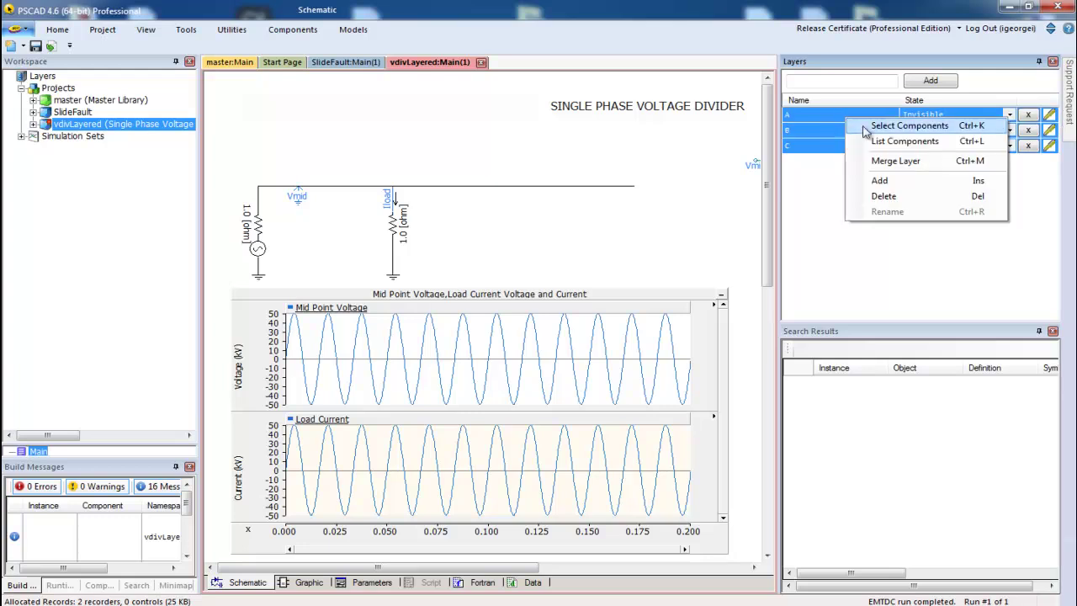
{"action": "left_click", "coordinate": [896, 160]}
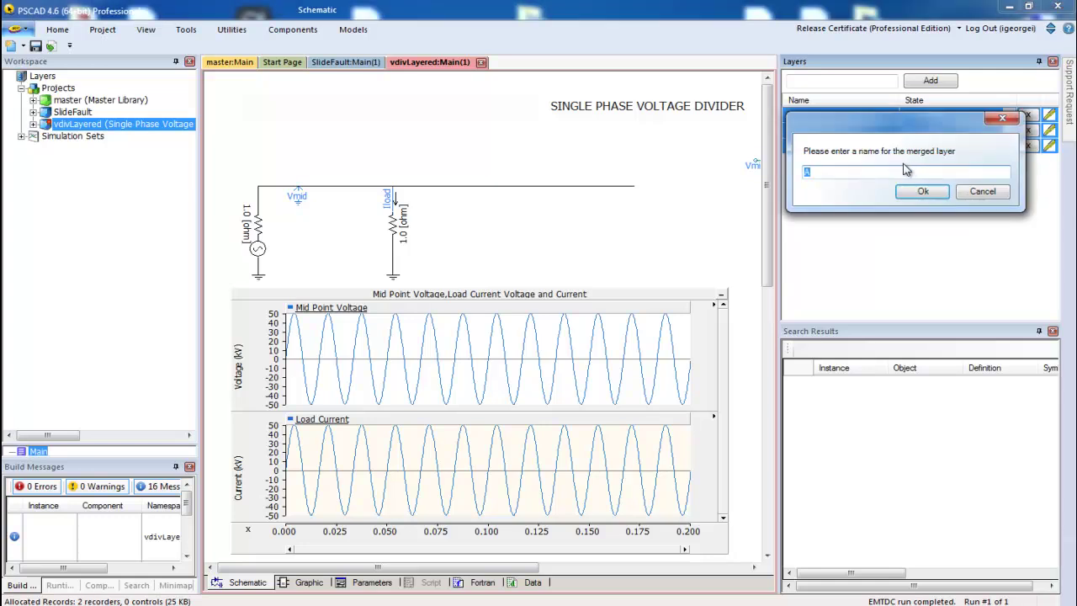
{"action": "type", "text": "test"}
{"action": "key", "text": "Return"}
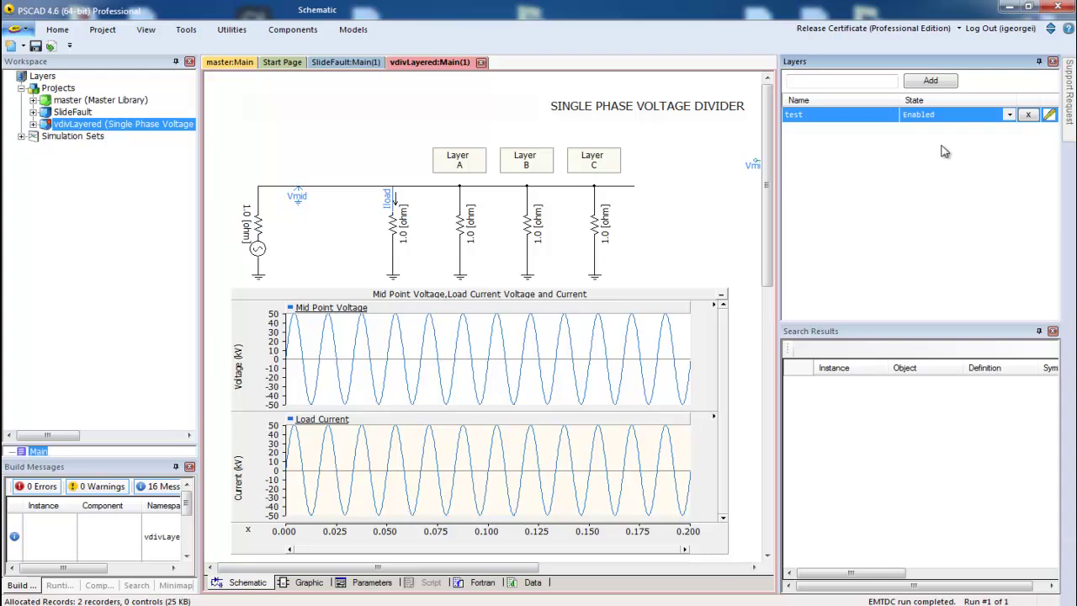
Step: Set the test layer to Invisible, then back to Enabled
{"action": "left_click", "coordinate": [1008, 120]}
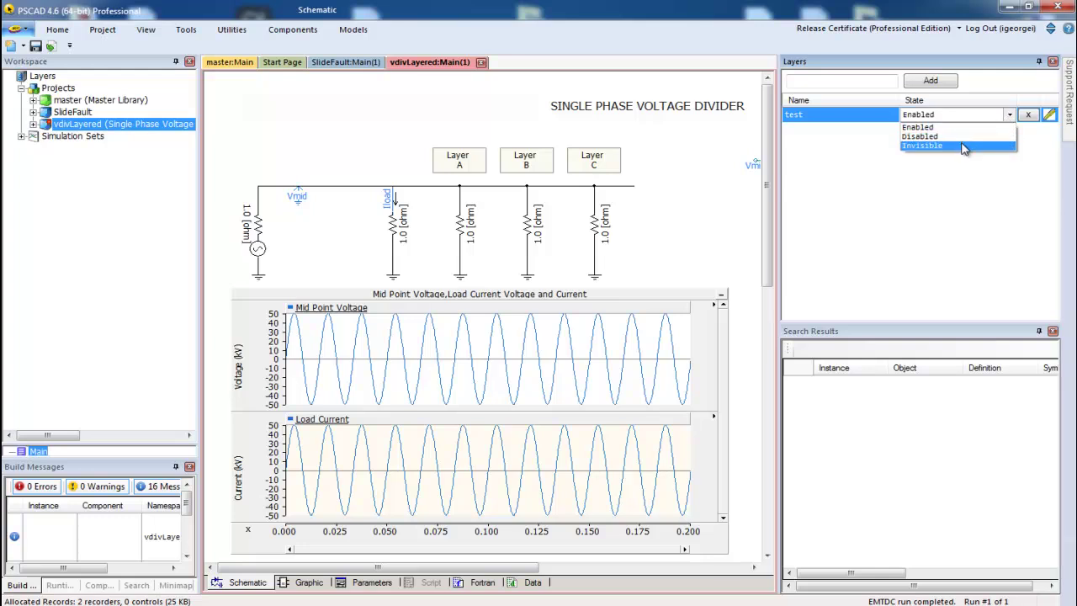
{"action": "left_click", "coordinate": [964, 147]}
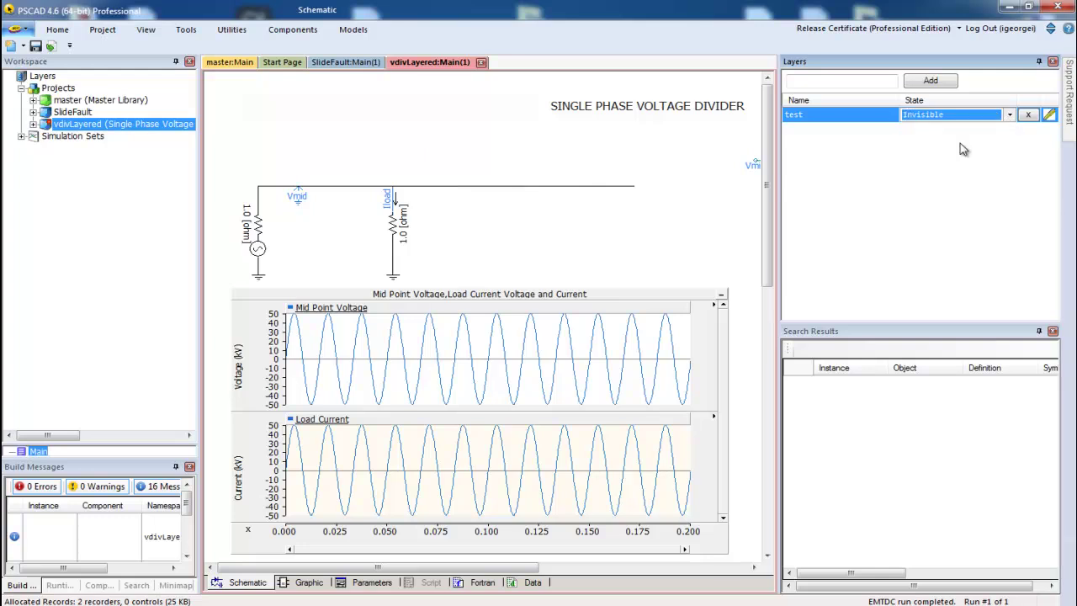
{"action": "left_click", "coordinate": [1010, 115]}
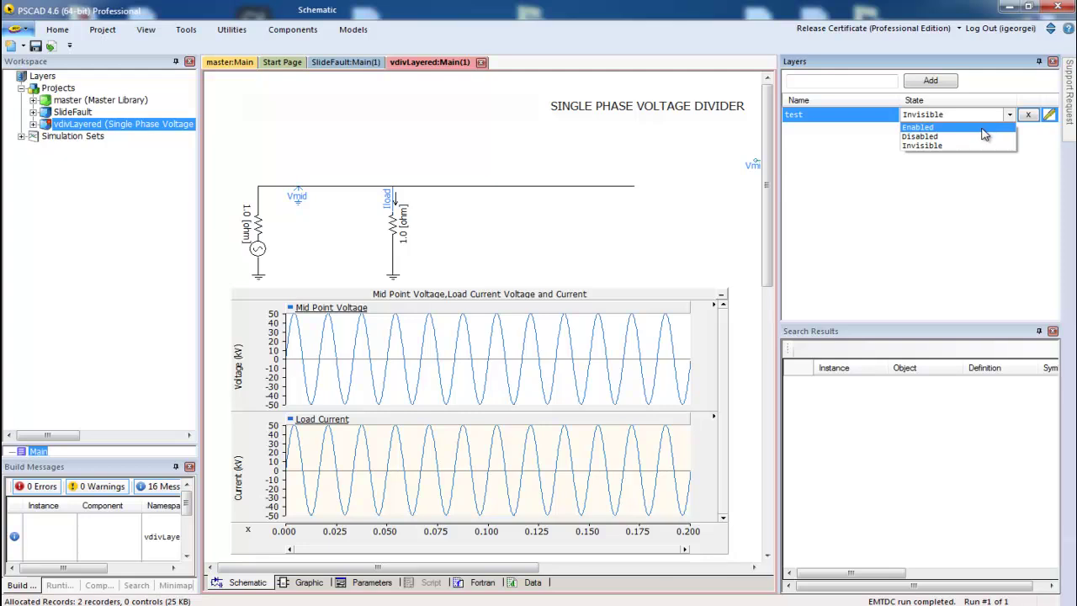
{"action": "left_click", "coordinate": [983, 129]}
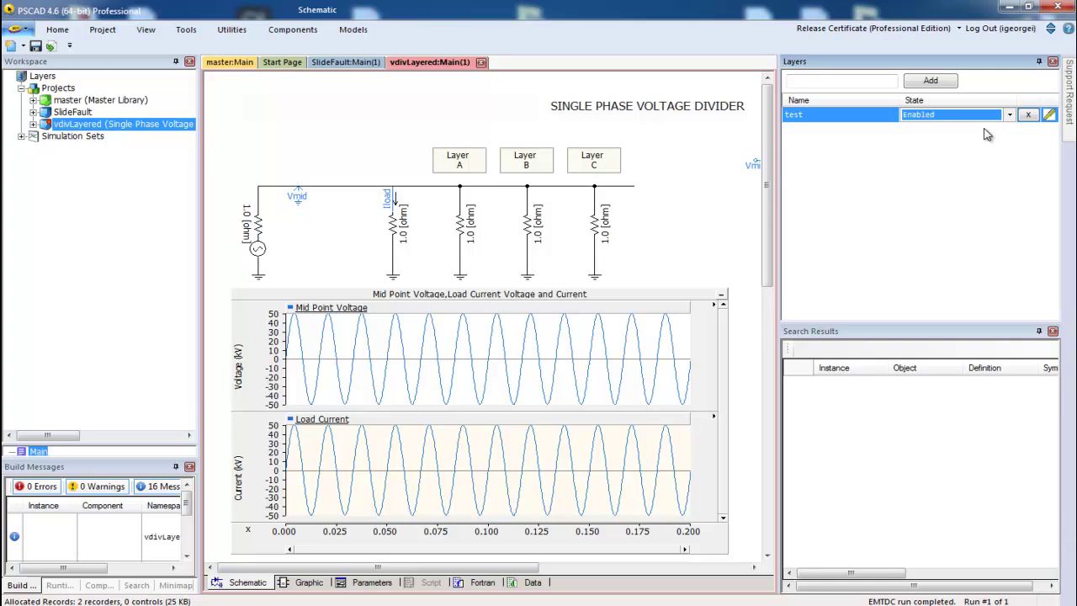
Step: List the test layer's components and locate the Layer B sticky note, a resistor and a ground
{"action": "right_click", "coordinate": [853, 121]}
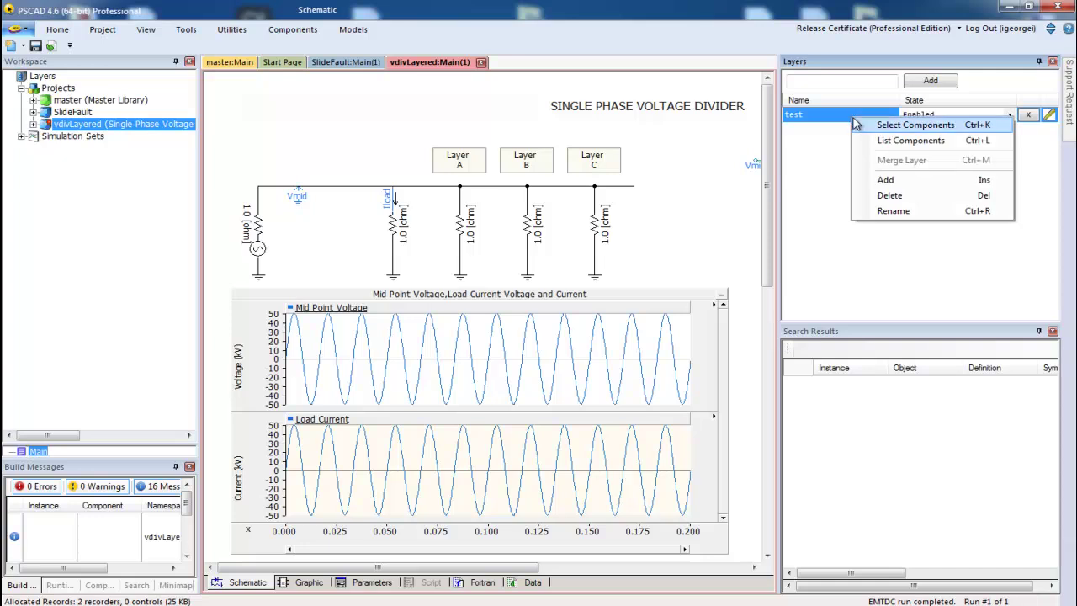
{"action": "left_click", "coordinate": [911, 141]}
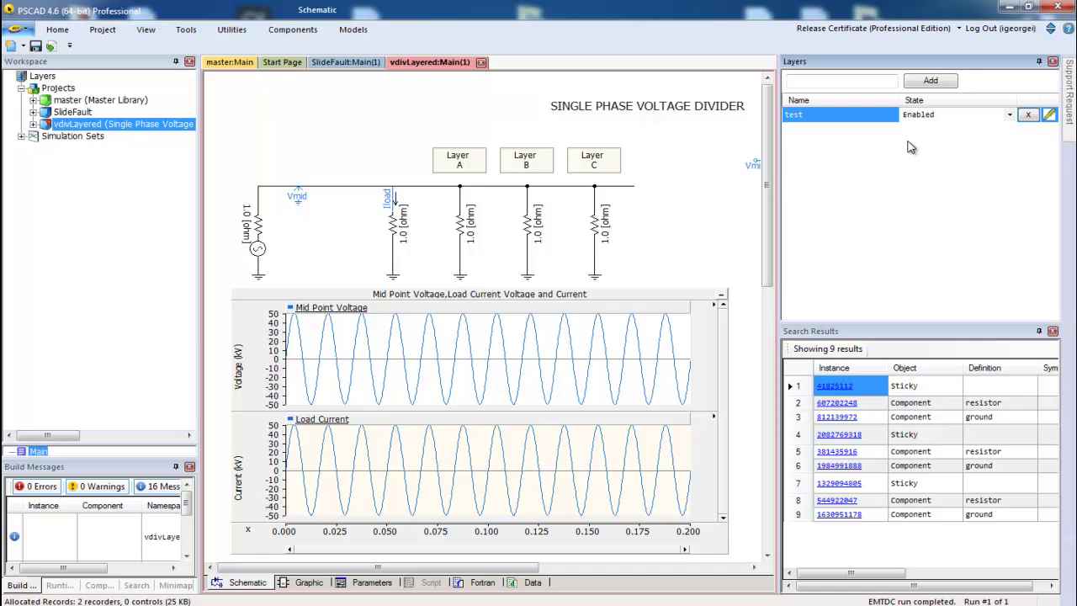
{"action": "left_click", "coordinate": [840, 403]}
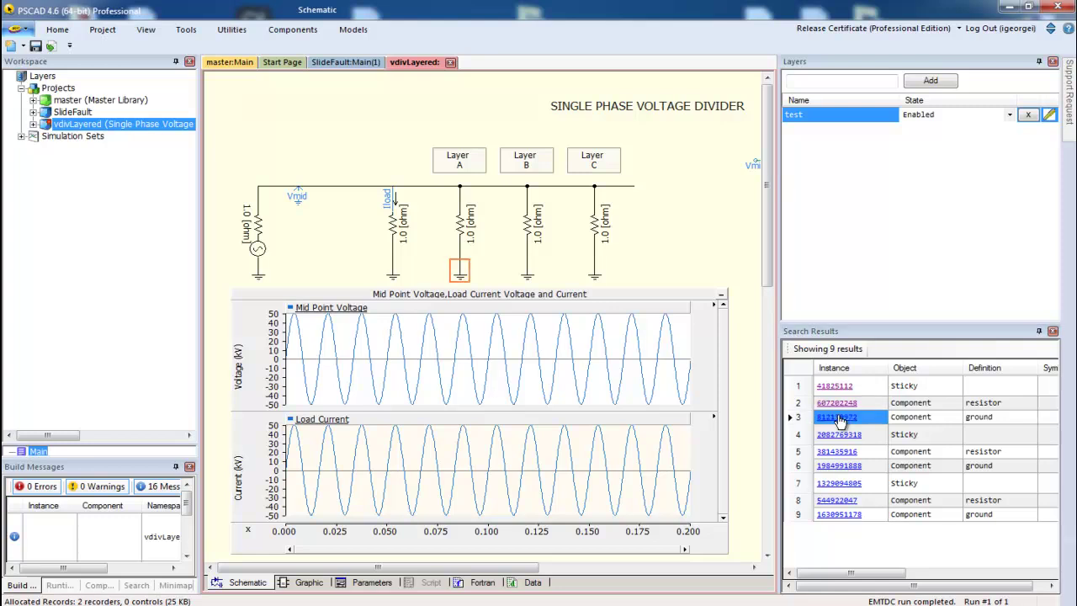
{"action": "left_click", "coordinate": [840, 435]}
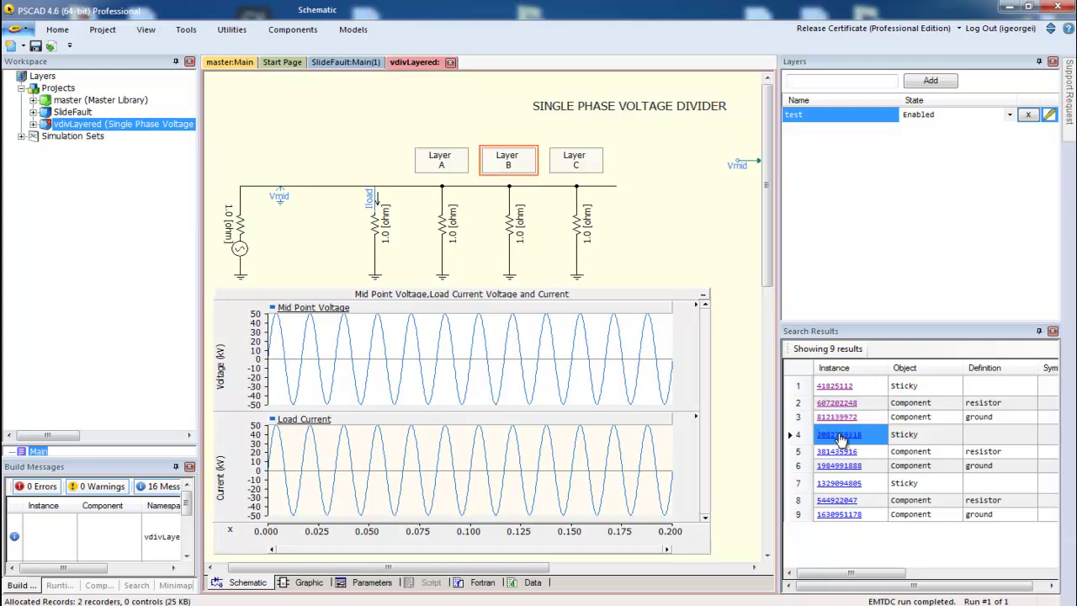
{"action": "left_click", "coordinate": [840, 452]}
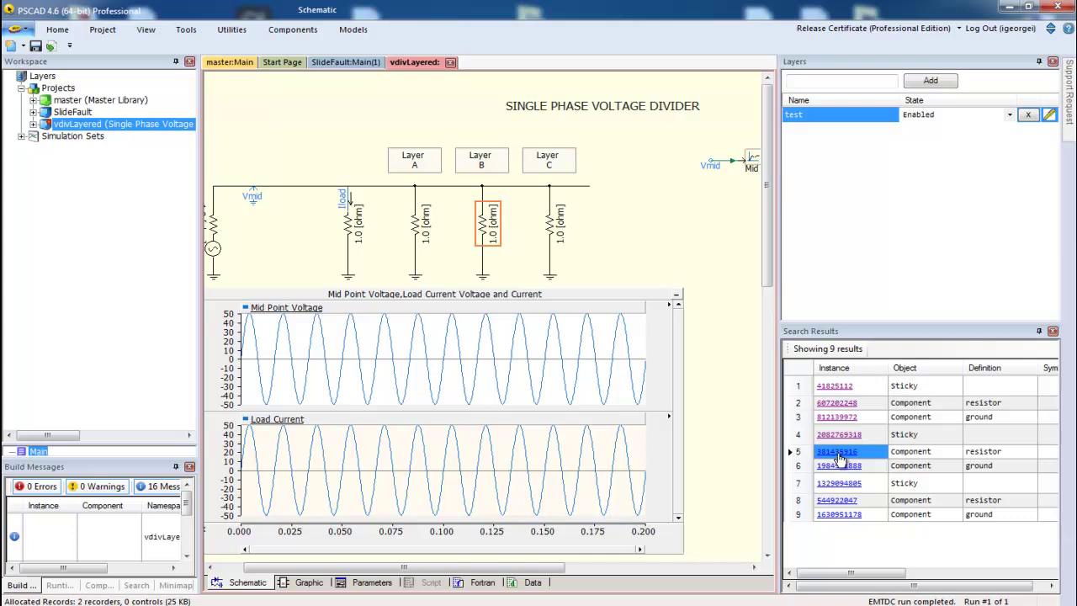
{"action": "left_click", "coordinate": [841, 465]}
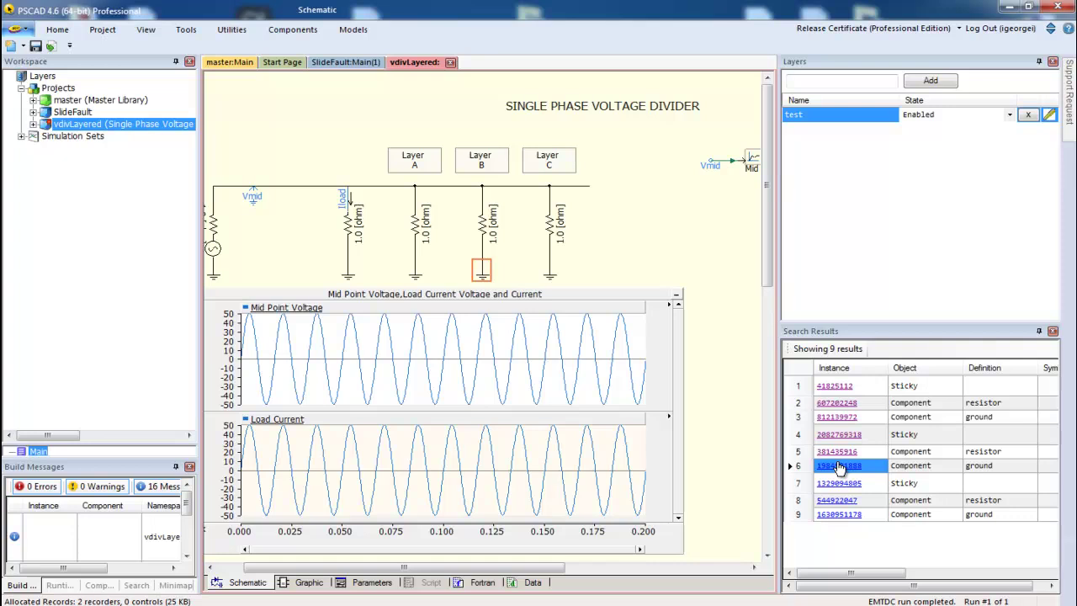
Step: Open SlideFault and enable layer 1 to show the 10 km / 90 km, 10 percent case
{"action": "left_click", "coordinate": [74, 113]}
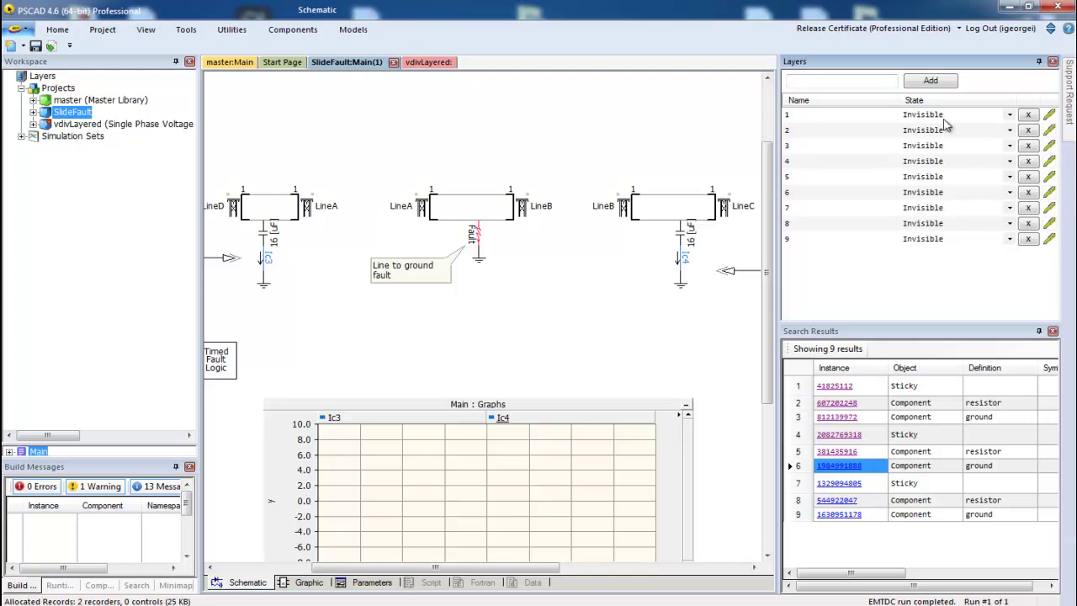
{"action": "left_click", "coordinate": [1010, 115]}
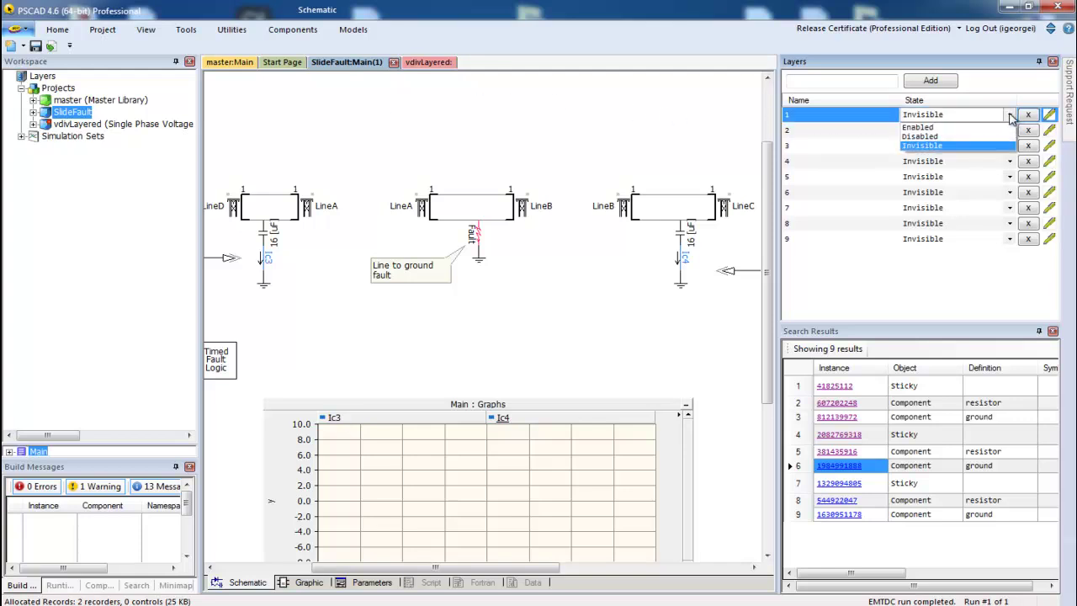
{"action": "left_click", "coordinate": [973, 128]}
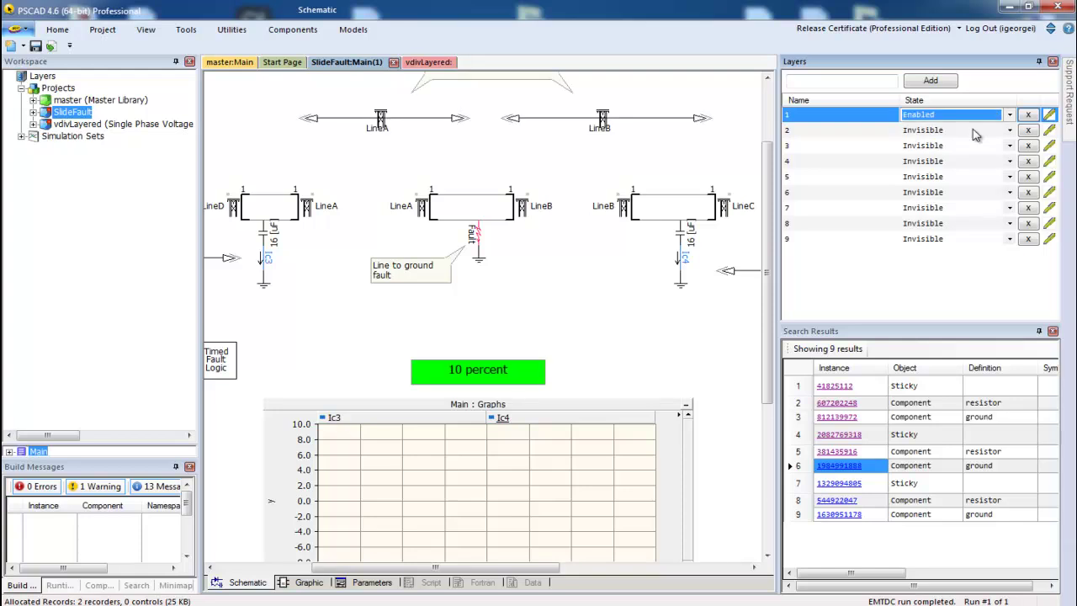
{"action": "left_click_drag", "start_coordinate": [772, 180], "coordinate": [772, 135]}
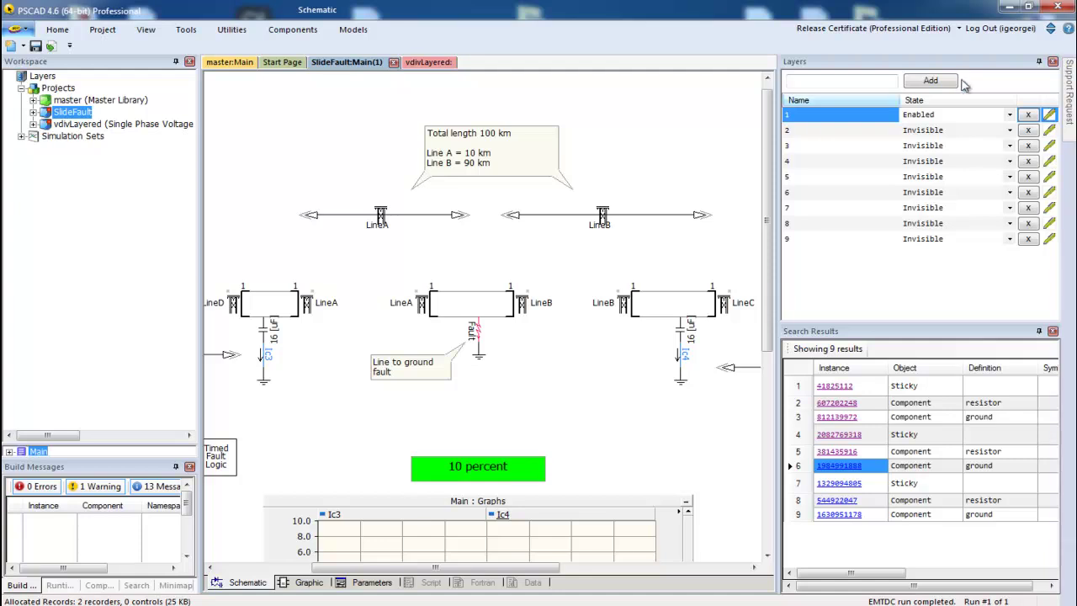
Step: Hide layer 1 and enable layer 2 to preview the 20 km / 80 km case
{"action": "left_click", "coordinate": [1009, 115]}
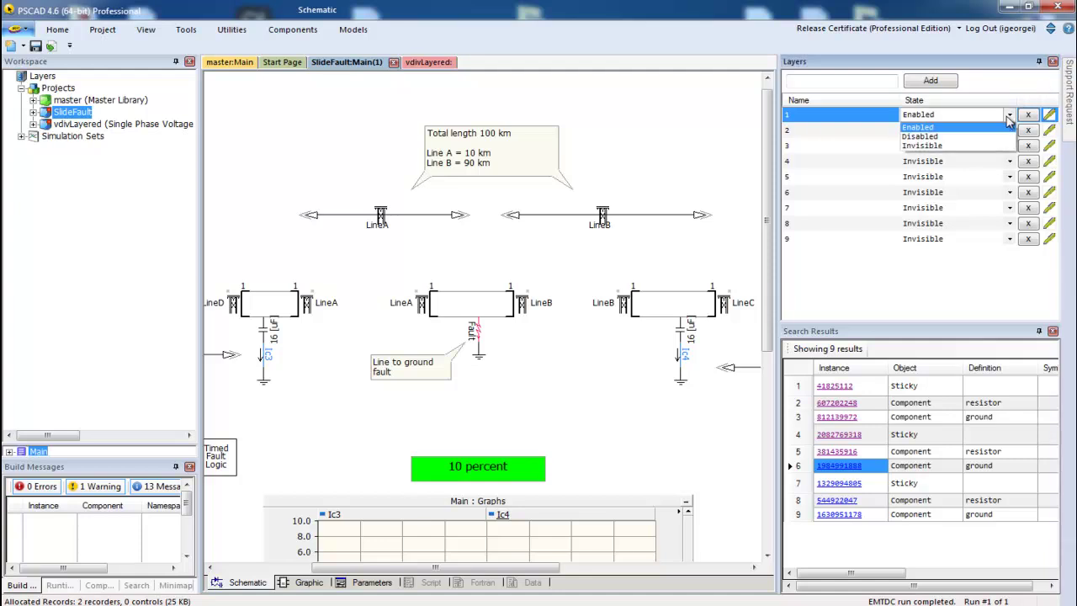
{"action": "left_click", "coordinate": [996, 150]}
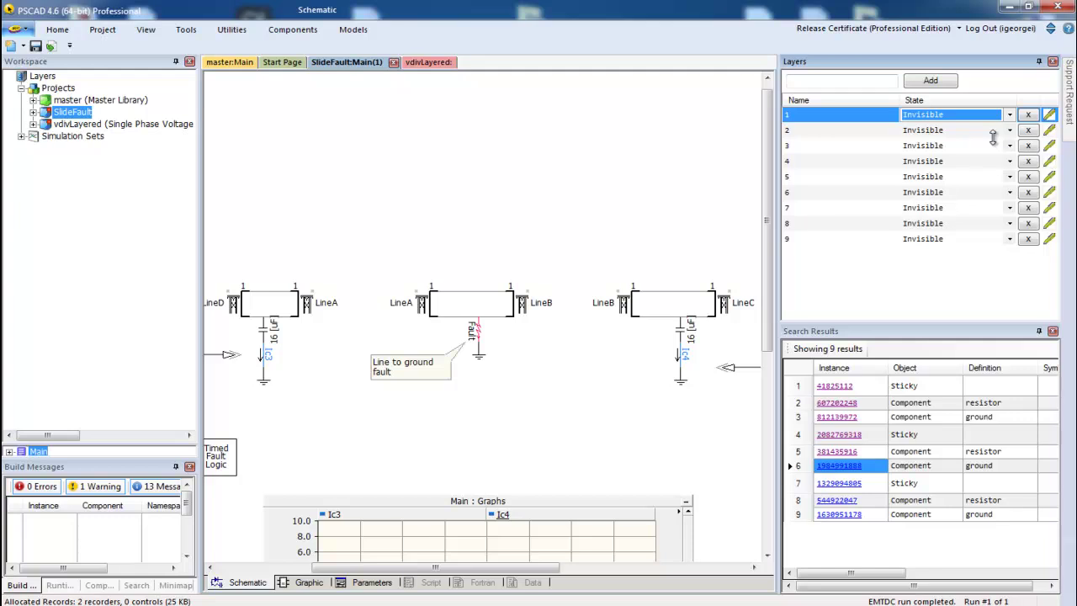
{"action": "left_click", "coordinate": [1007, 131]}
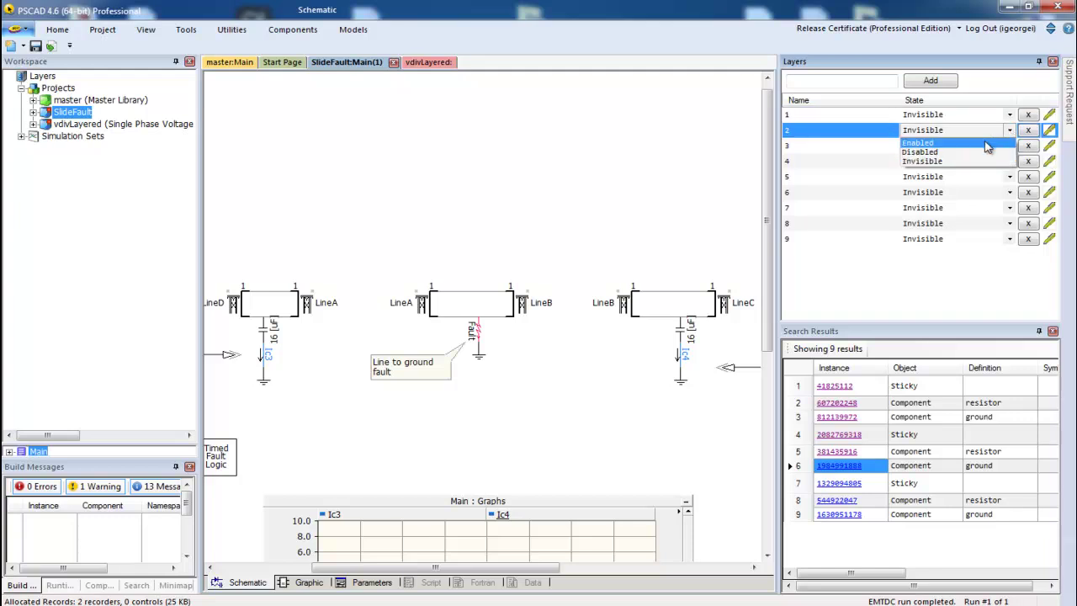
{"action": "left_click", "coordinate": [985, 142]}
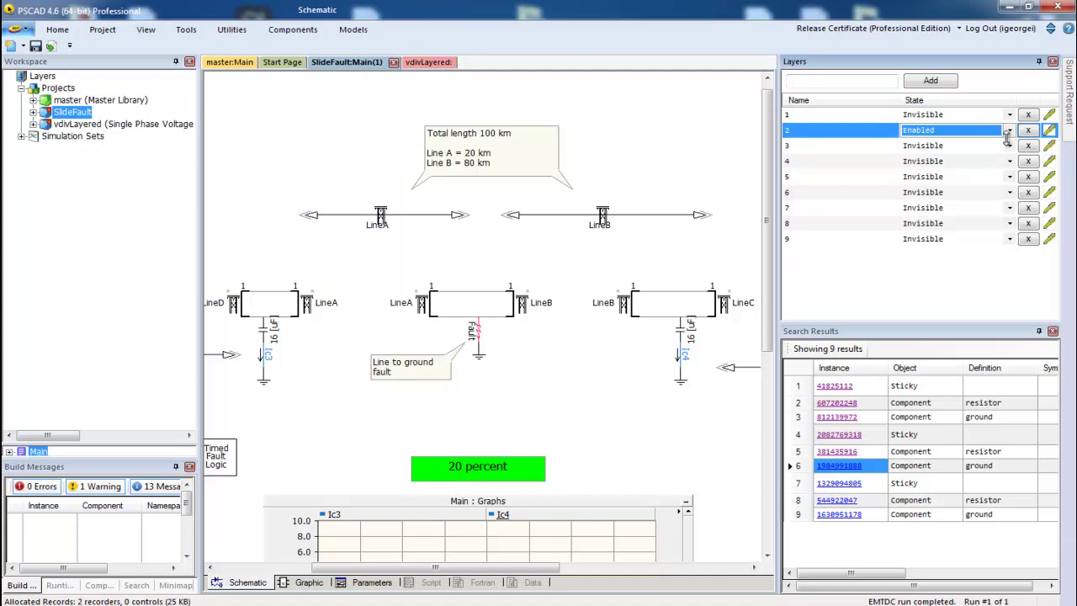
Step: Set layer 2 back to Invisible and expand the 10Percent–90Percent simulation sets
{"action": "left_click", "coordinate": [1011, 132]}
{"action": "left_click", "coordinate": [985, 160]}
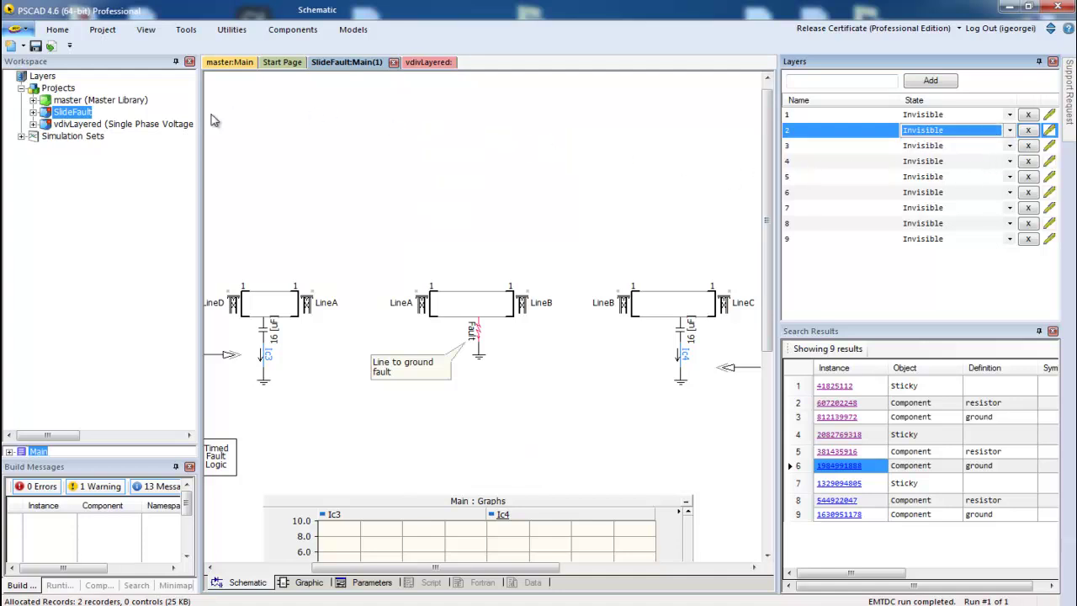
{"action": "left_click", "coordinate": [21, 137]}
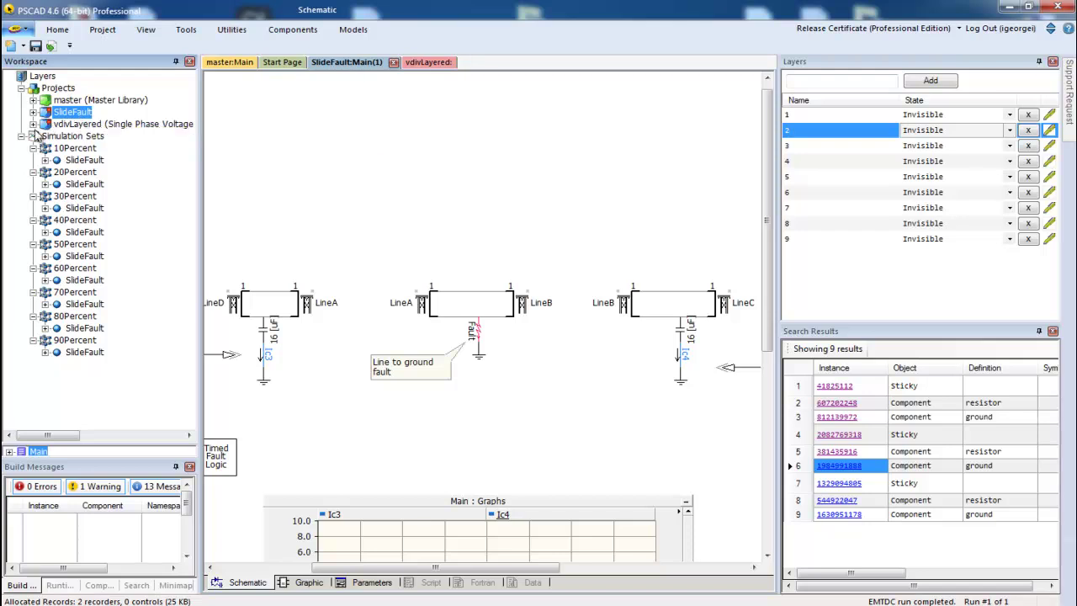
{"action": "left_click", "coordinate": [84, 149]}
{"action": "left_click", "coordinate": [88, 162]}
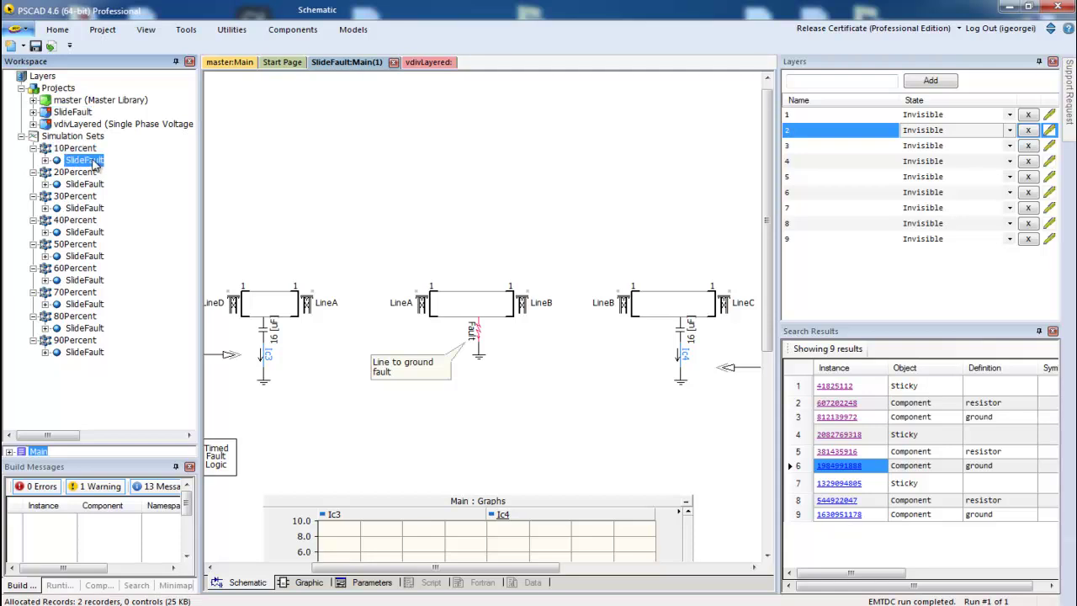
{"action": "right_click", "coordinate": [93, 164]}
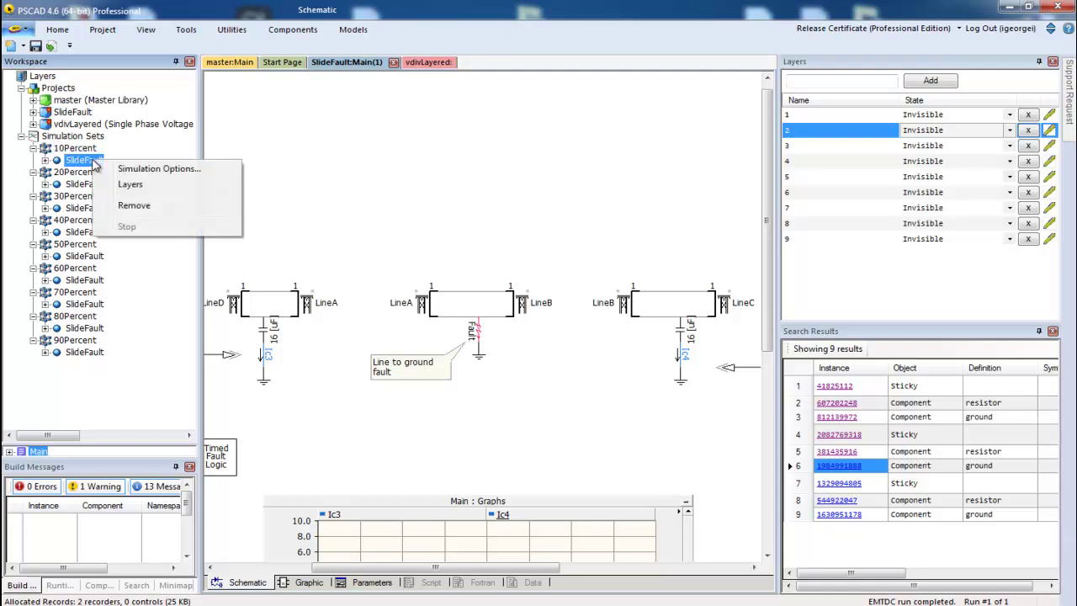
{"action": "left_click", "coordinate": [148, 192]}
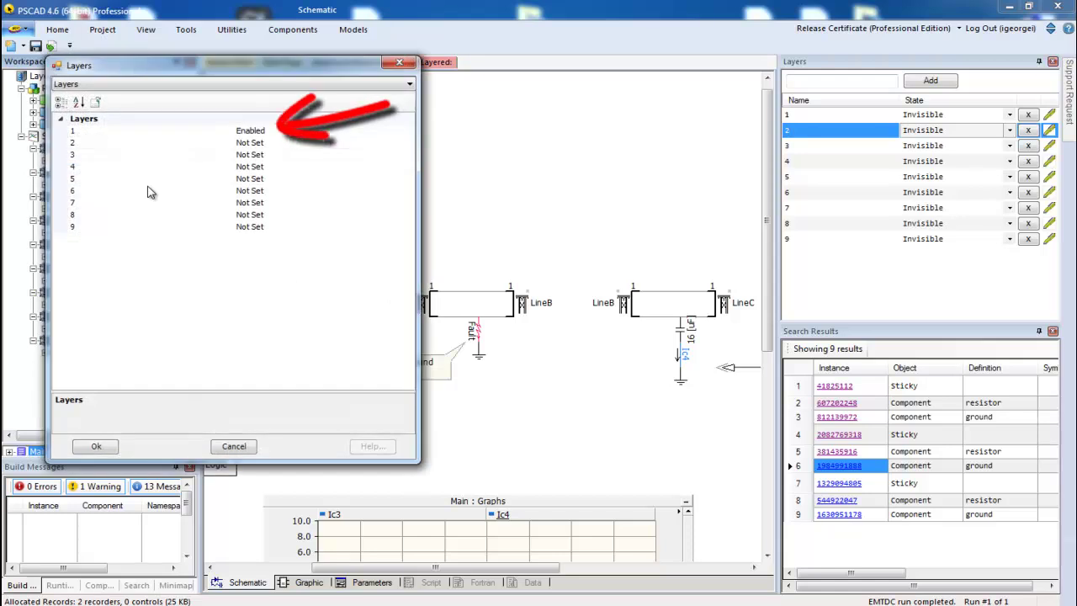
{"action": "left_click", "coordinate": [224, 446]}
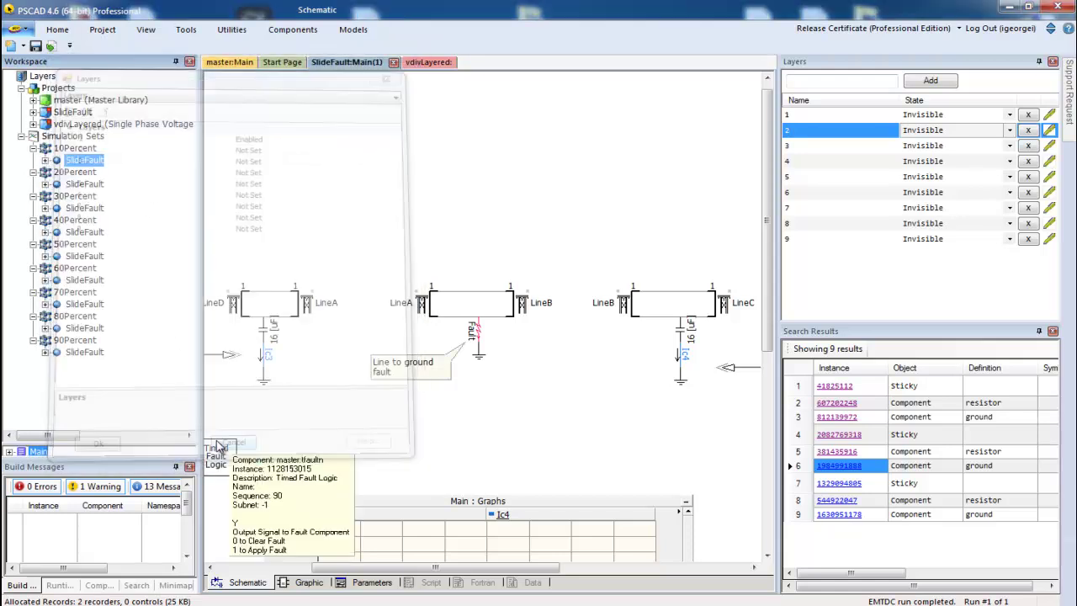
{"action": "left_click", "coordinate": [89, 175]}
{"action": "right_click", "coordinate": [92, 185]}
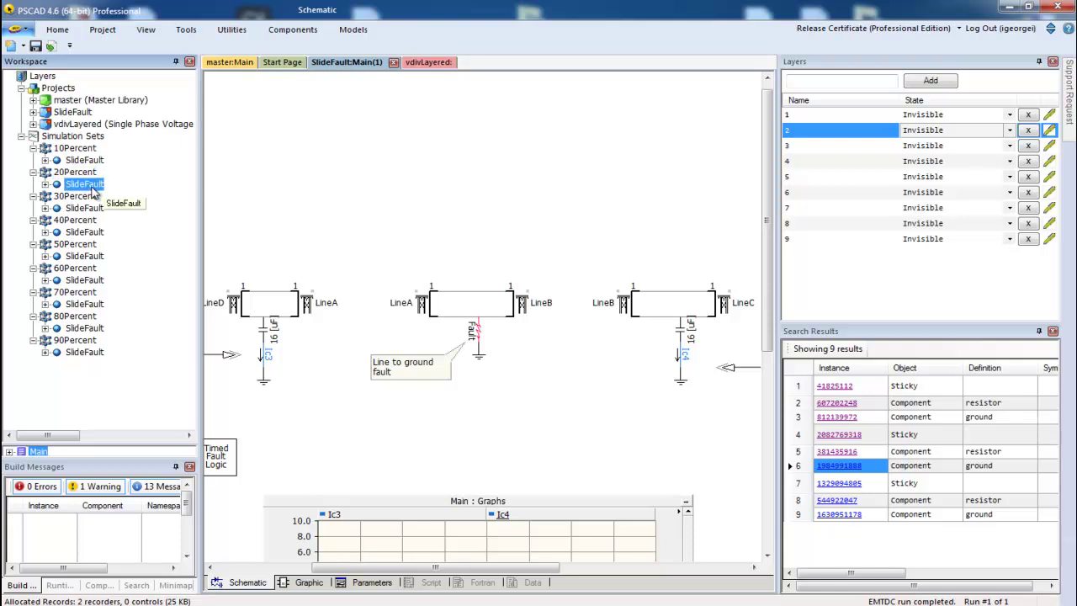
{"action": "left_click", "coordinate": [148, 214]}
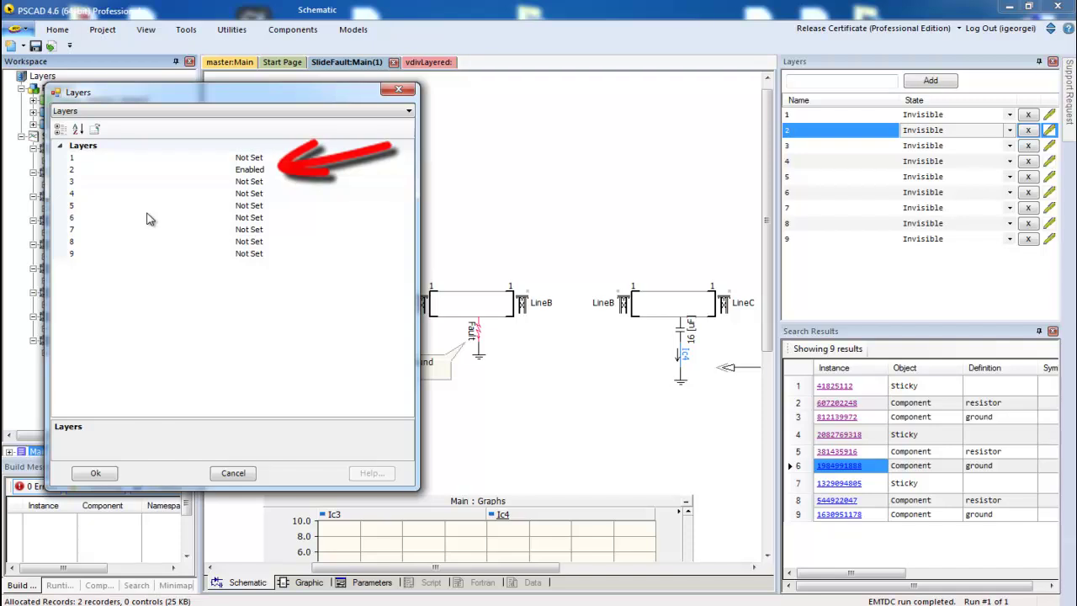
{"action": "left_click", "coordinate": [233, 472]}
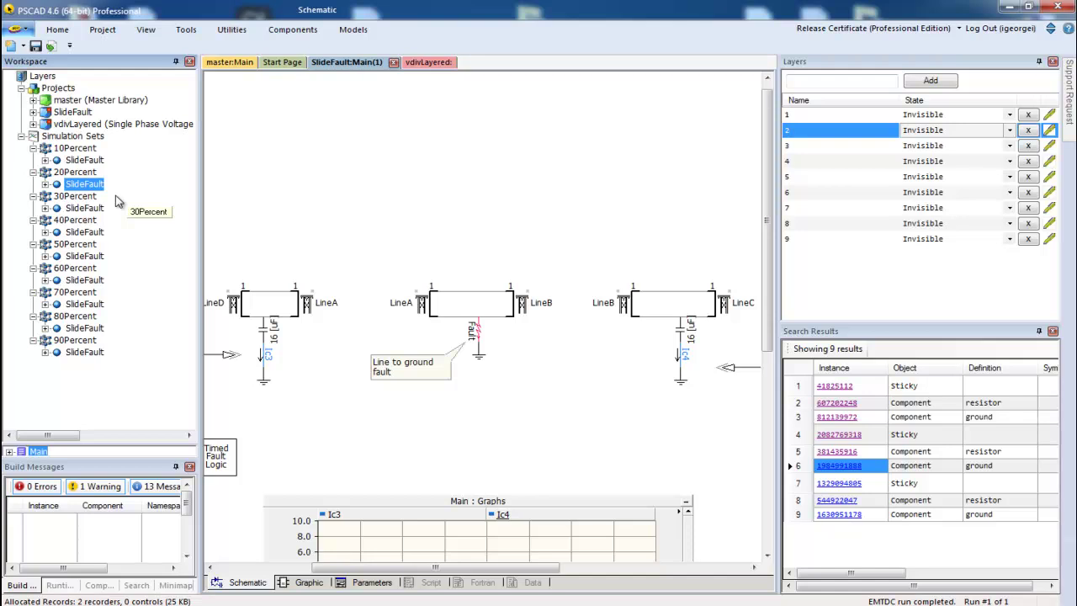
{"action": "left_click", "coordinate": [84, 112]}
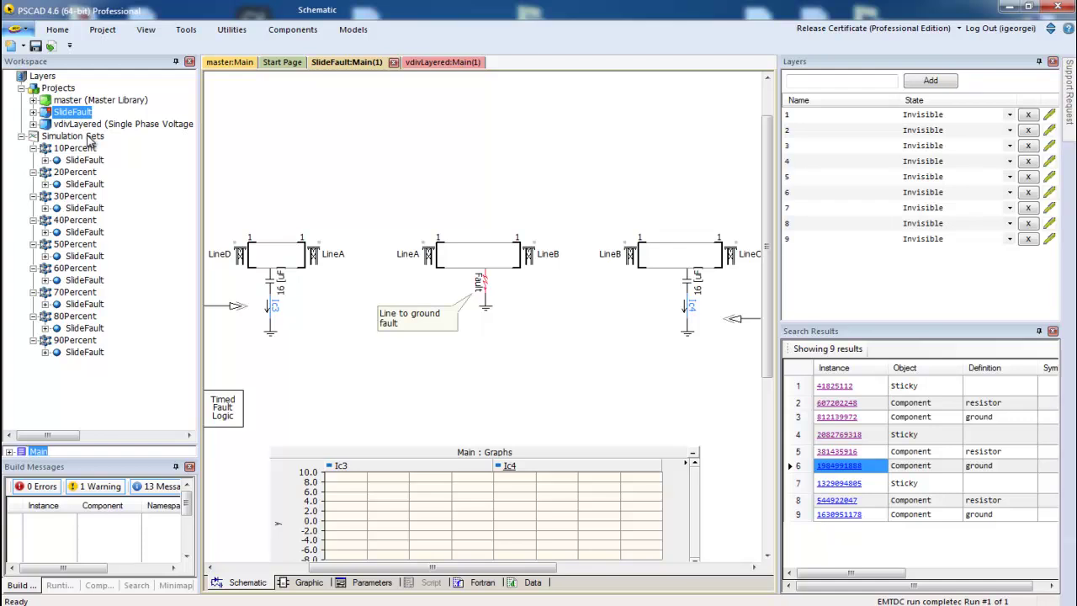
Step: Run All Sets on SlideFault's Simulation Sets, 10Percent through 90Percent
{"action": "left_click", "coordinate": [90, 139]}
{"action": "right_click", "coordinate": [91, 141]}
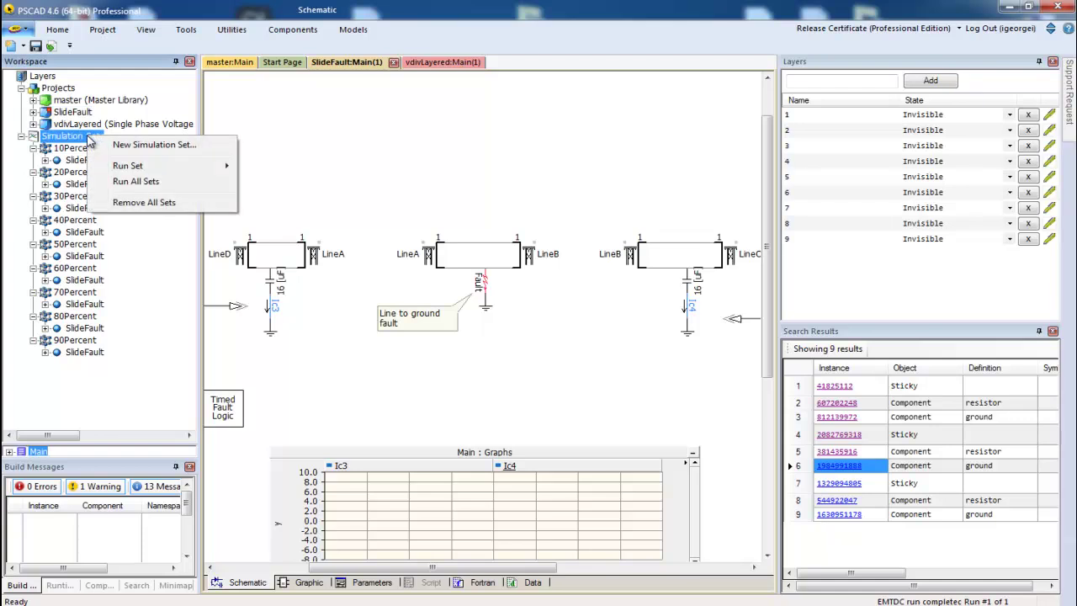
{"action": "left_click", "coordinate": [136, 182]}
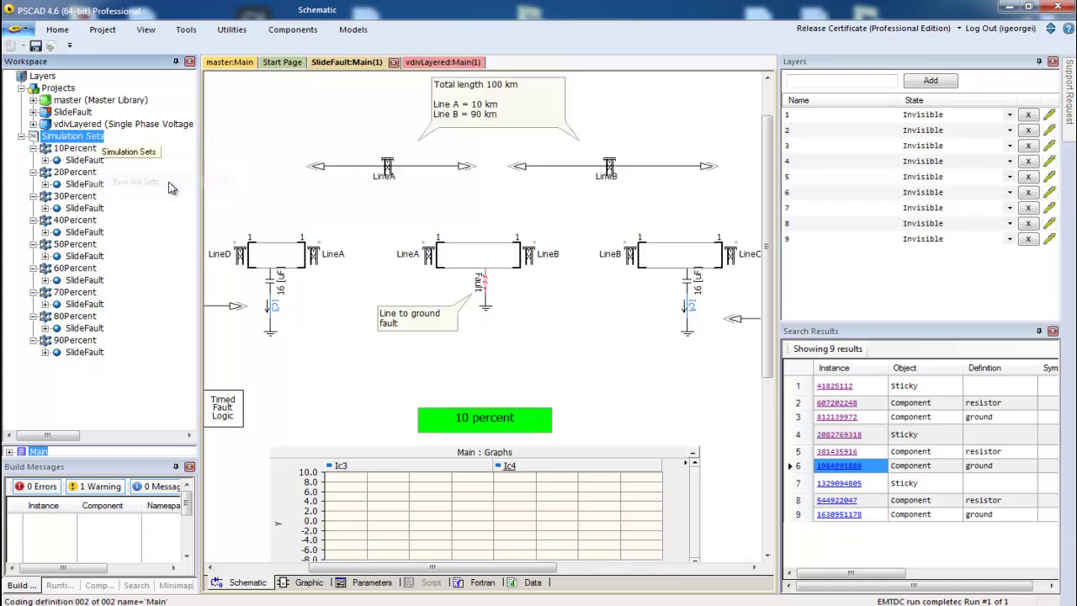